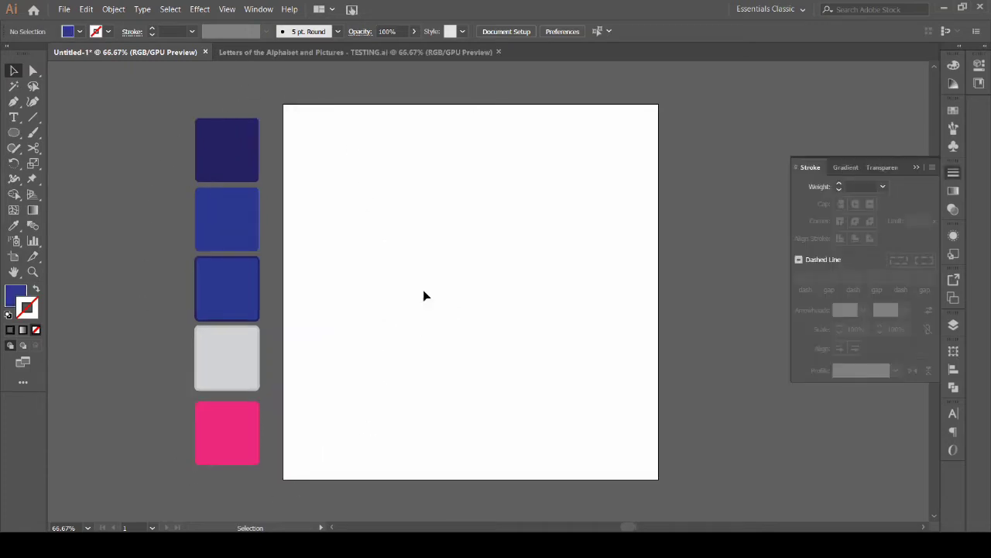
Step: Draw a 400 × 400 px blue square and centre it on the artboard
left_click_drag(13, 133, 70, 133)
left_click(448, 282)
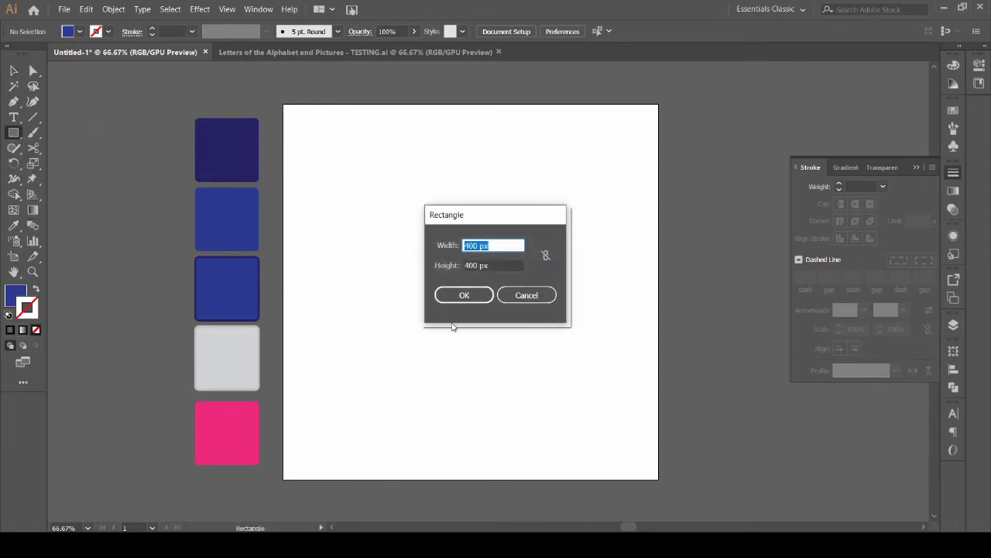
left_click(474, 295)
left_click(535, 31)
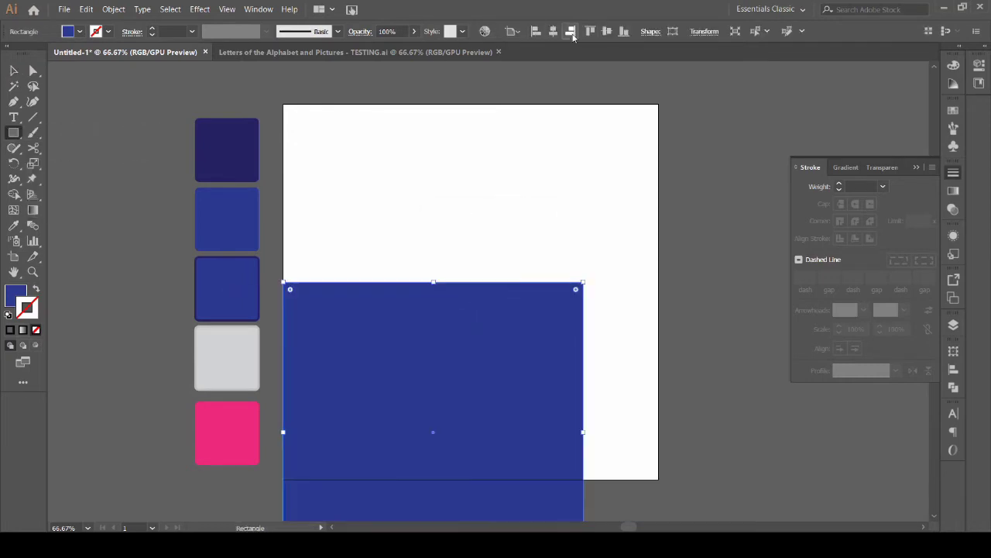
left_click(571, 31)
key("v")
left_click(473, 135)
scroll(448, 221, "up", 1)
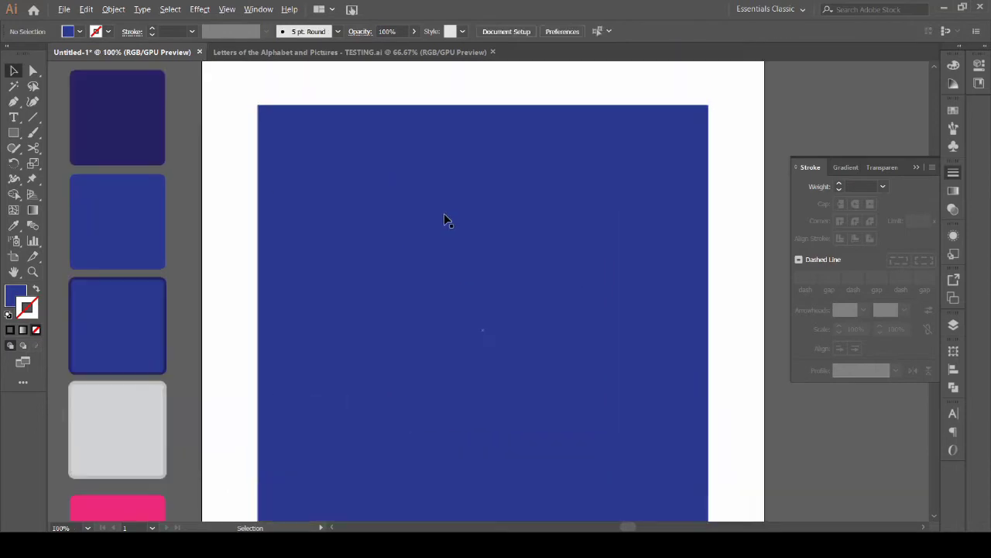
scroll(453, 201, "down", 2)
Step: Add a 168 × 168 px circle filled with the light grey swatch
left_click(17, 135)
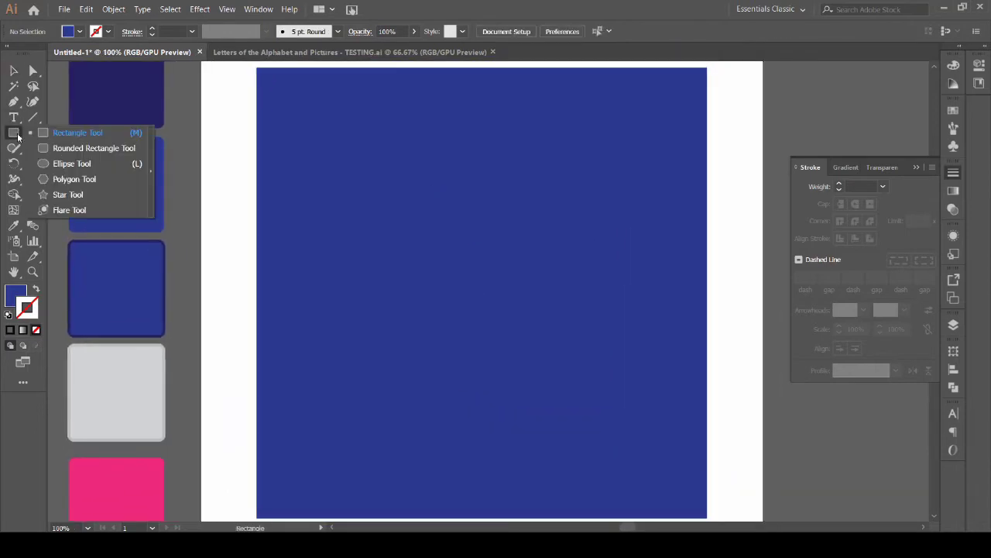
left_click(72, 164)
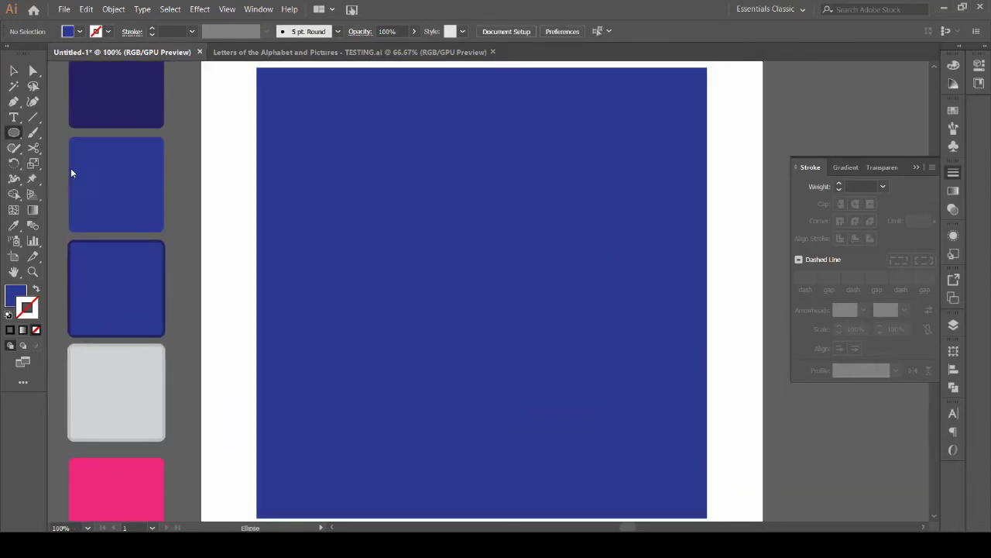
left_click(460, 276)
type("168")
key("Tab")
type("168")
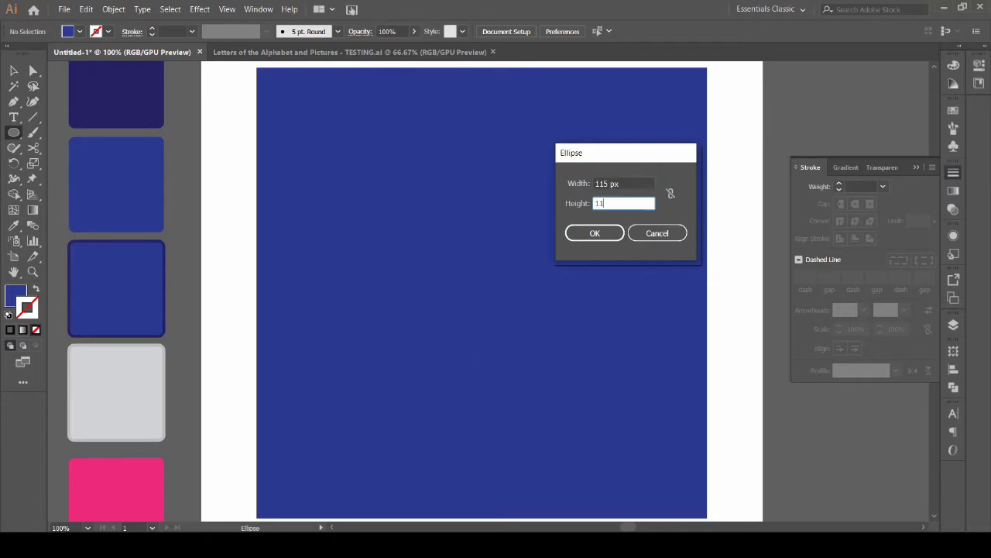
key("Return")
key("i")
left_click(142, 402)
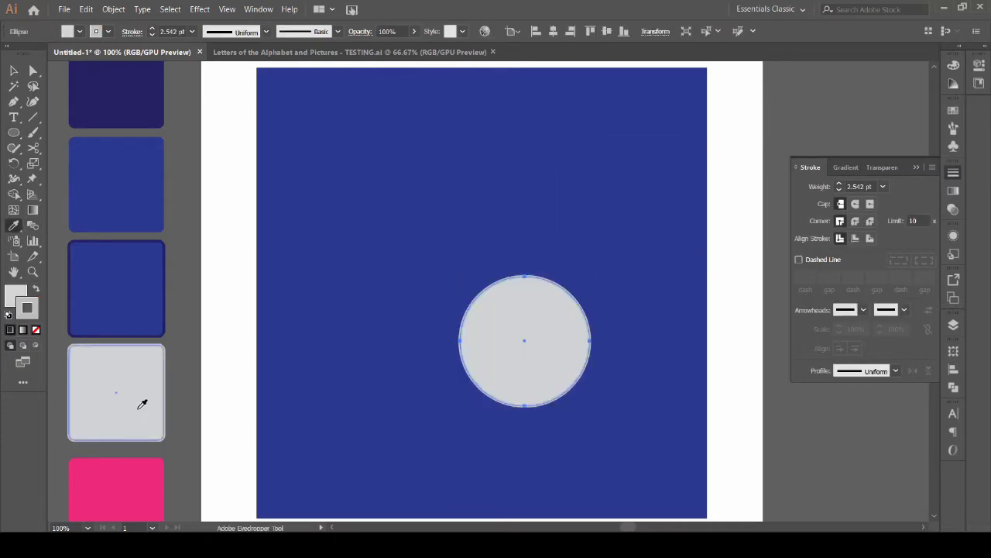
Step: Overlap a copy of the circle and subtract the front one with Minus Front to form a crescent
key("v")
left_click_drag(522, 342, 416, 227)
scroll(443, 206, "up", 2)
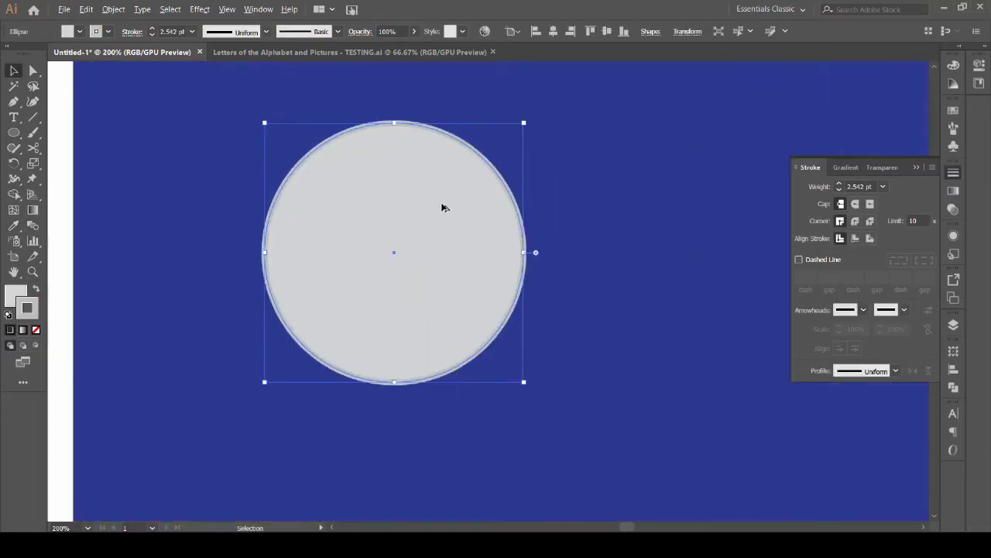
scroll(395, 257, "down", 1)
right_click(394, 256)
left_click(364, 263)
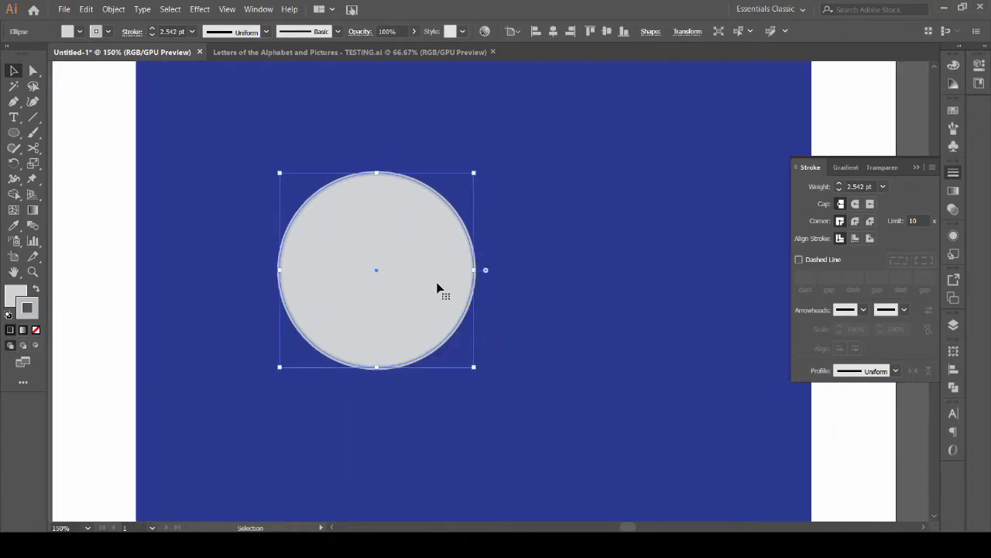
mouse_move(436, 287)
left_mouse_down()
mouse_move(416, 271)
mouse_move(374, 273)
mouse_move(391, 223)
left_mouse_up()
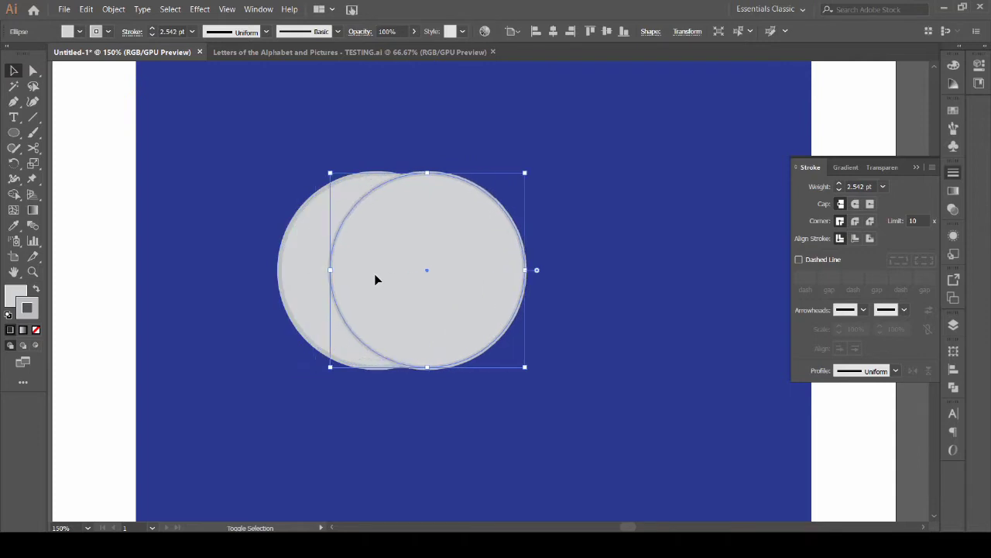
left_click(290, 305, "shift")
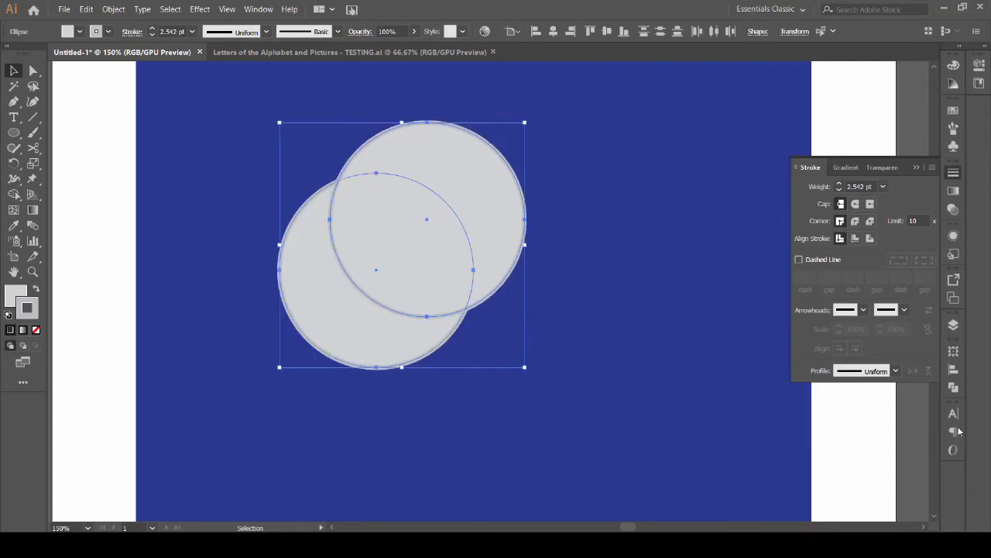
left_click(955, 387)
left_click(826, 379)
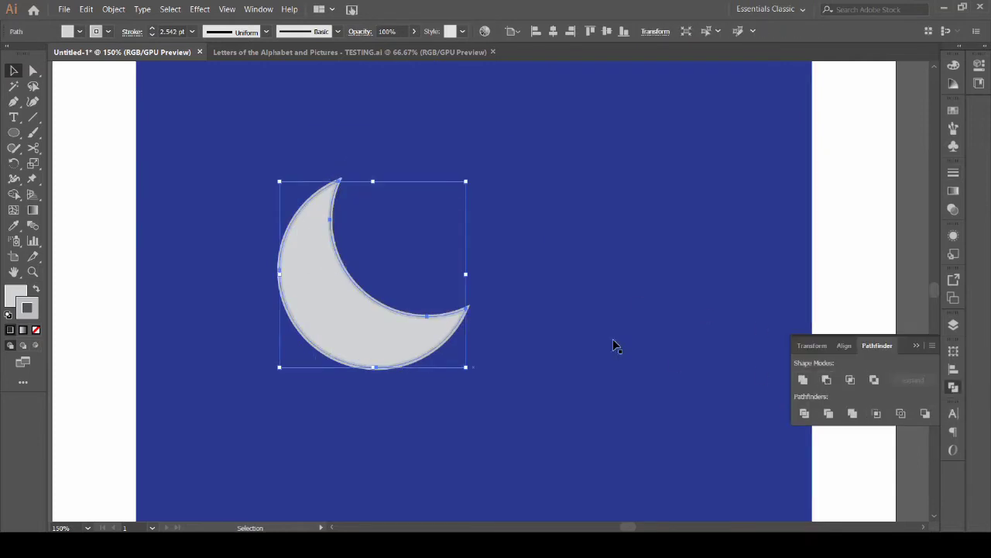
Step: Round the crescent's pointed tips and add a small circle to its right
key("ctrl+plus")
key("ctrl+plus")
key("a")
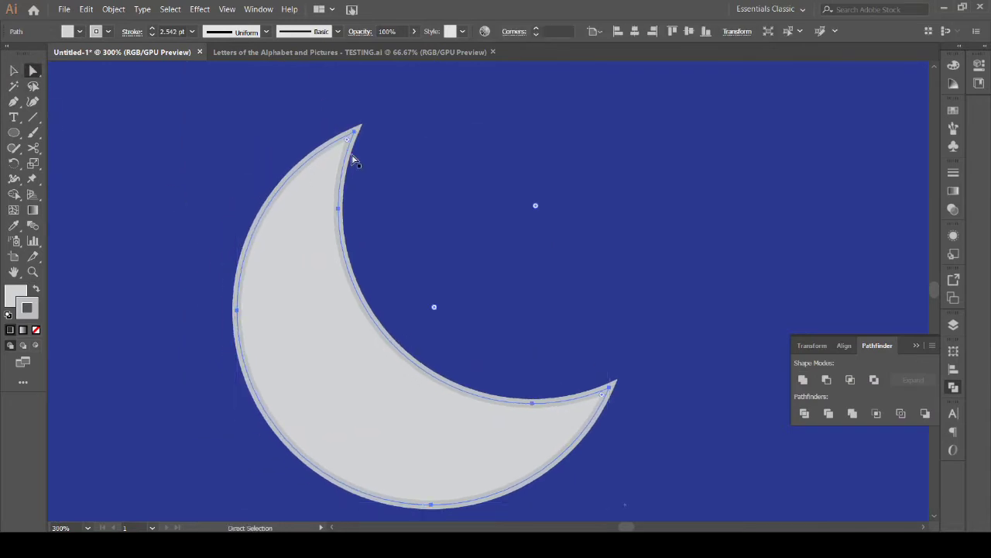
left_click_drag(603, 398, 595, 389)
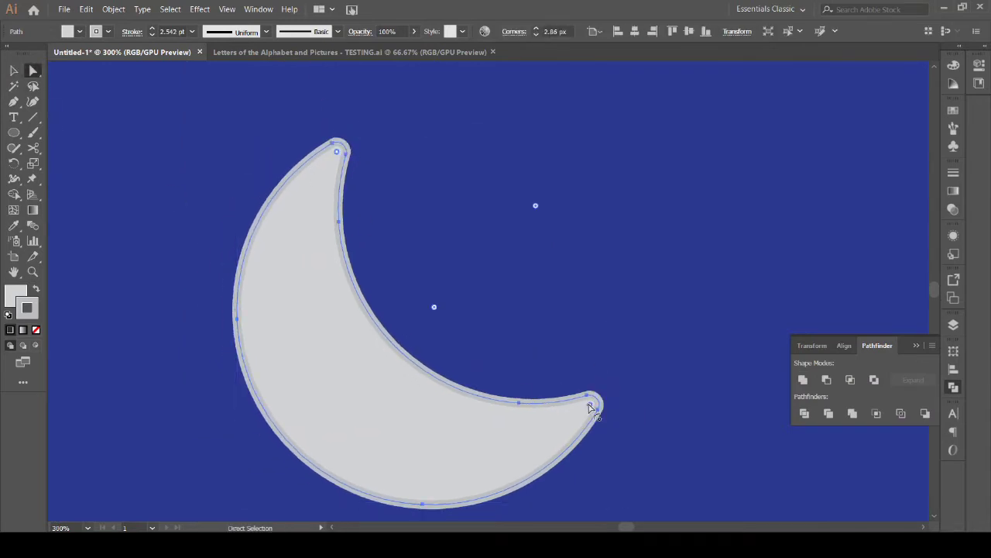
key("v")
left_click(440, 279)
mouse_move(441, 279)
left_mouse_down()
mouse_move(526, 233)
mouse_move(603, 262)
left_mouse_up()
left_click(14, 137)
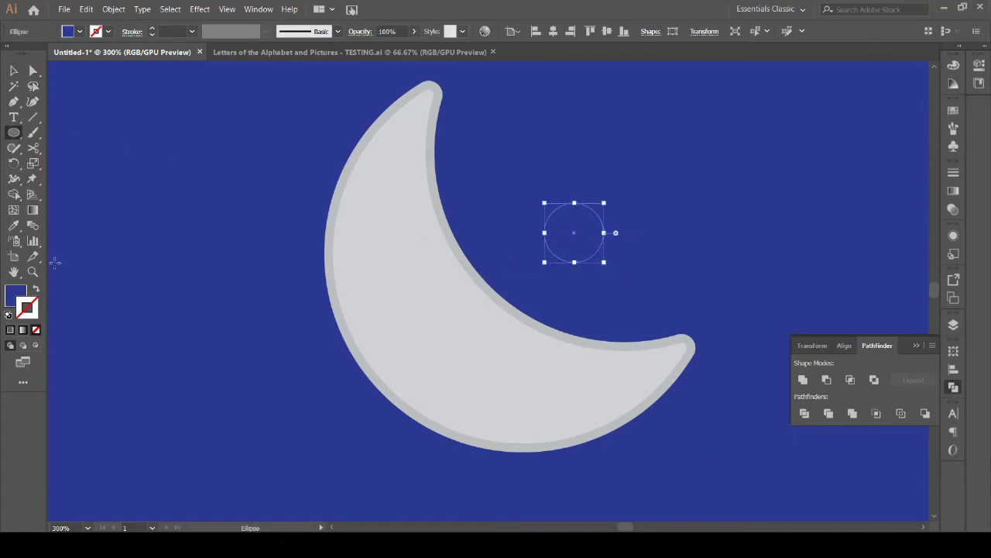
Step: Give the small circle no fill and a dark 3 pt stroke
left_click(36, 289)
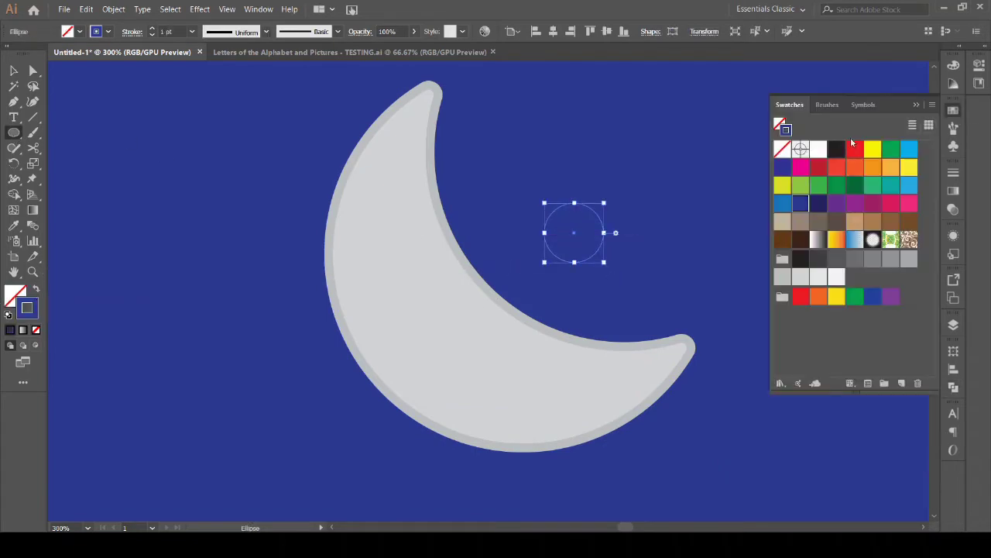
left_click(954, 110)
left_click(836, 149)
type("3")
key("Return")
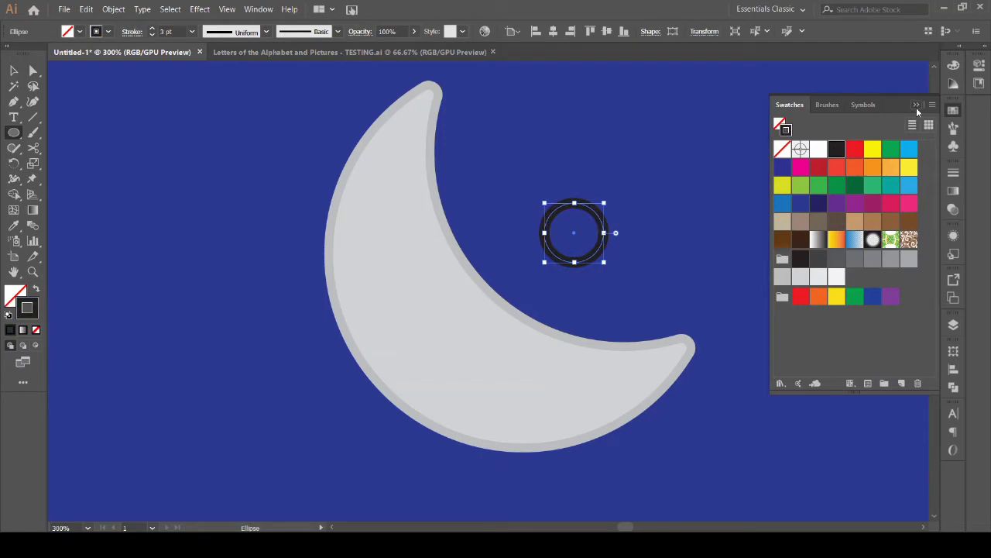
left_click(916, 105)
Step: Cut the circle at its bottom and right points, keeping only the quarter arc
key("c")
left_click(574, 262)
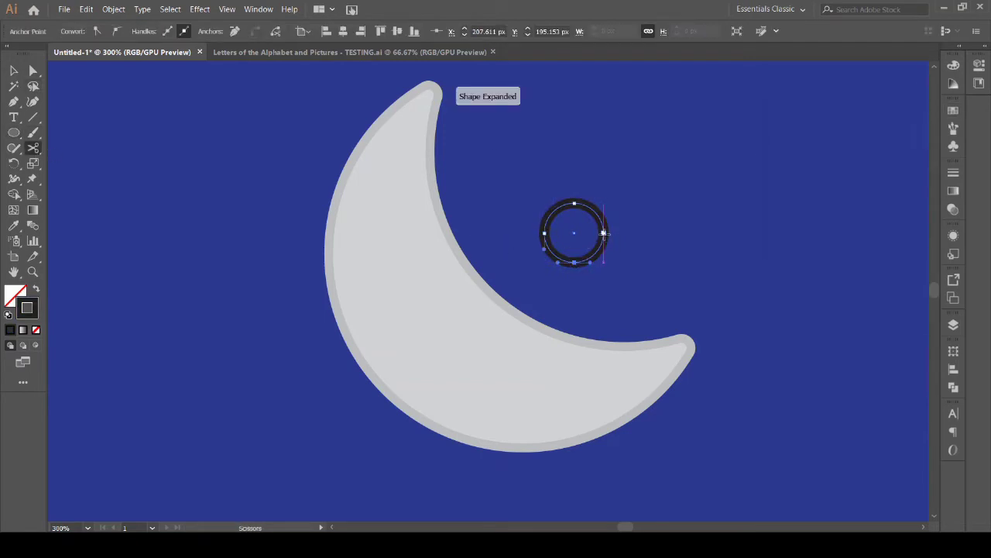
left_click(604, 233)
left_click(555, 208, "ctrl")
key("Delete")
Step: Give the quarter arc round caps and move it onto the moon as an eye
left_click(13, 70)
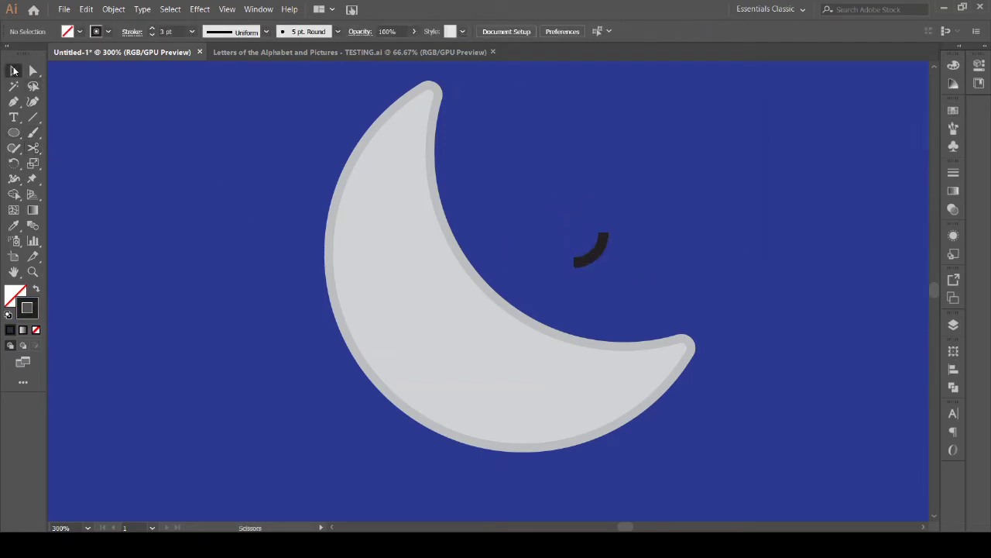
left_click(596, 254)
left_click(954, 172)
left_click(855, 204)
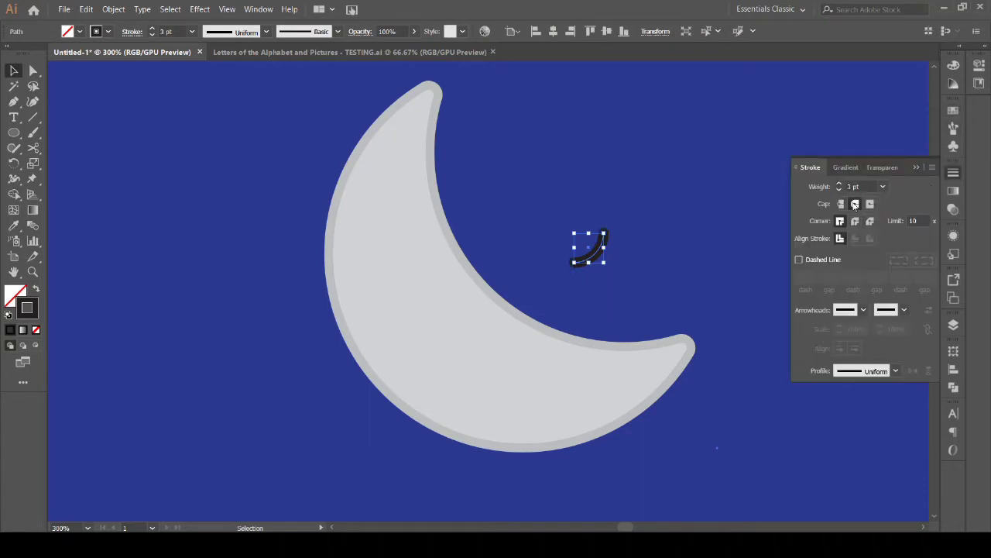
mouse_move(600, 262)
left_mouse_down()
mouse_move(424, 268)
mouse_move(504, 334)
mouse_move(445, 373)
left_mouse_up()
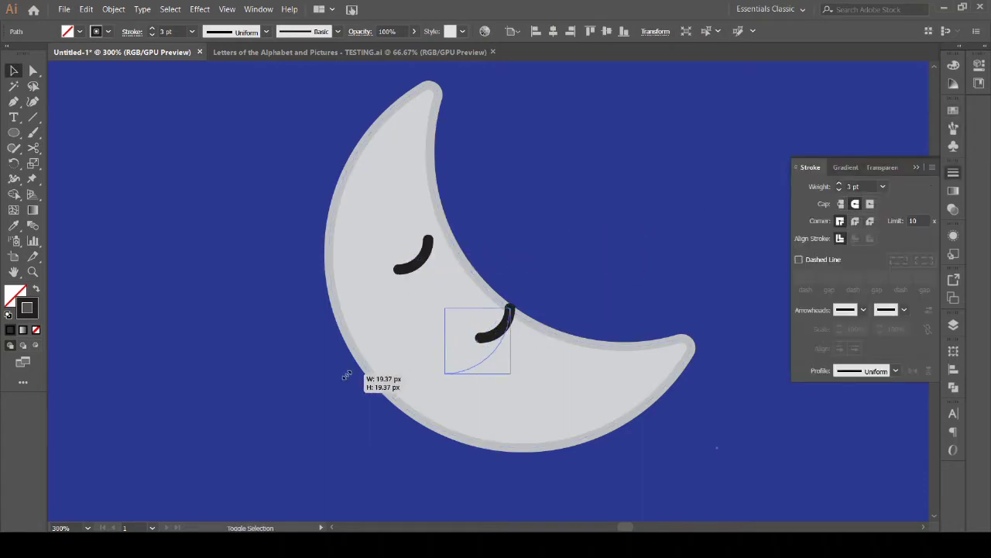
Step: Give the lower arc a 3 pt stroke and tilt it clockwise into a smile
left_click(171, 31)
type("3")
key("Return")
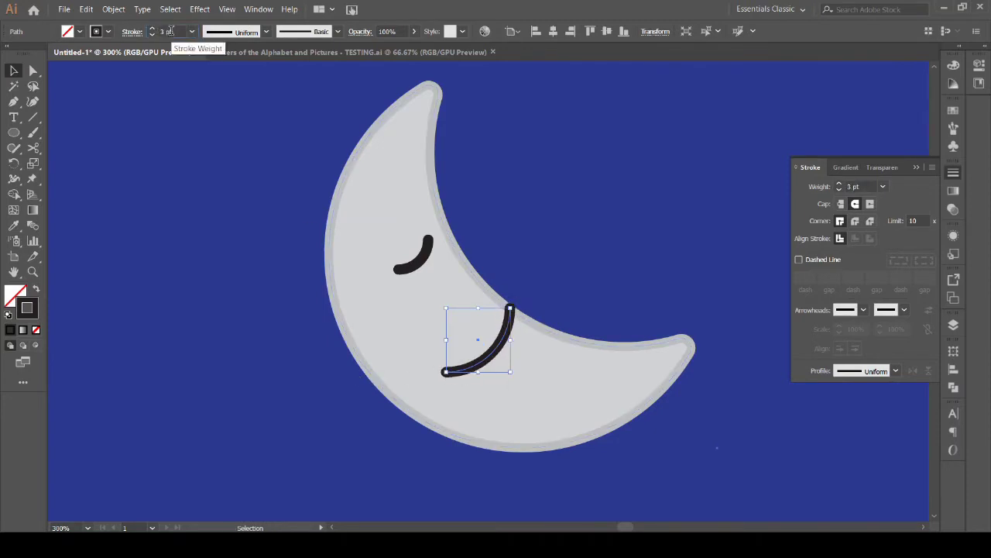
left_click_drag(515, 305, 529, 323)
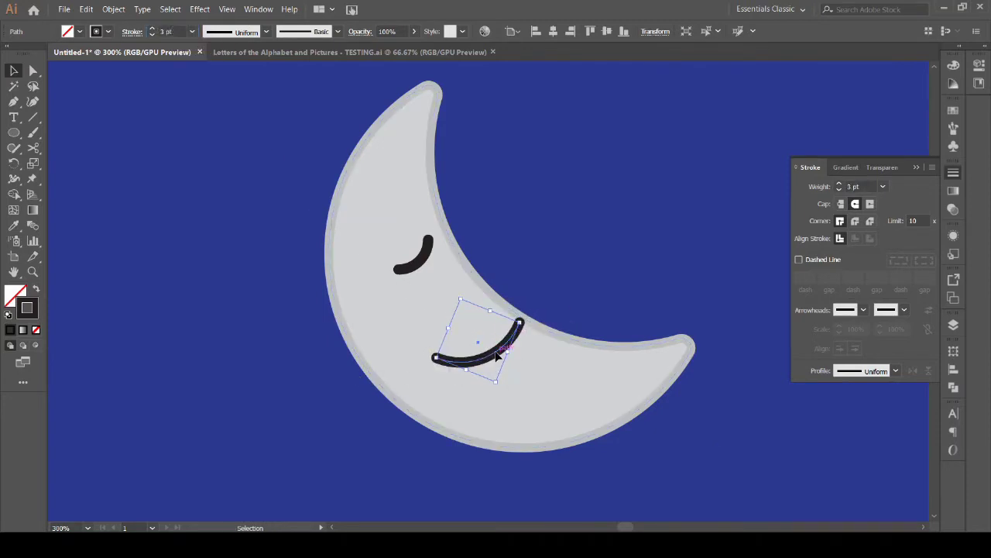
Step: Add a smaller arc copy as a curl at the mouth's left end with matching thick stroke
left_click_drag(465, 356, 434, 302)
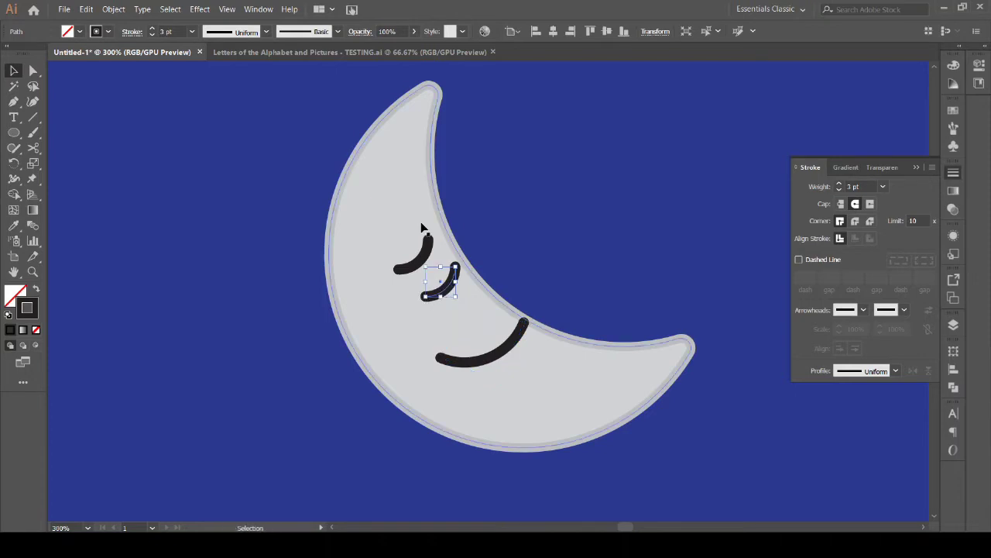
mouse_move(446, 267)
left_mouse_down()
mouse_move(456, 272)
mouse_move(442, 283)
mouse_move(433, 369)
mouse_move(436, 353)
left_mouse_up()
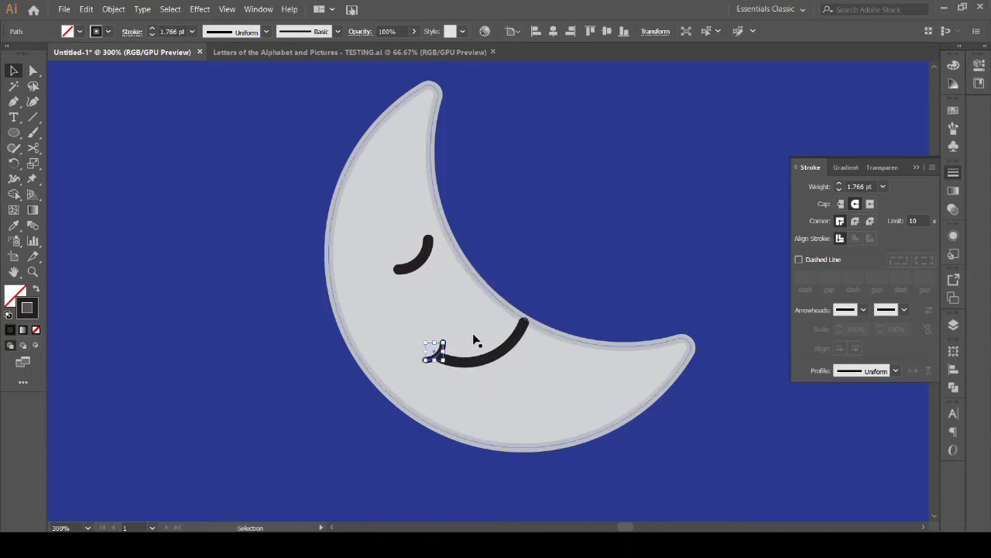
left_click(480, 331)
left_click(442, 351)
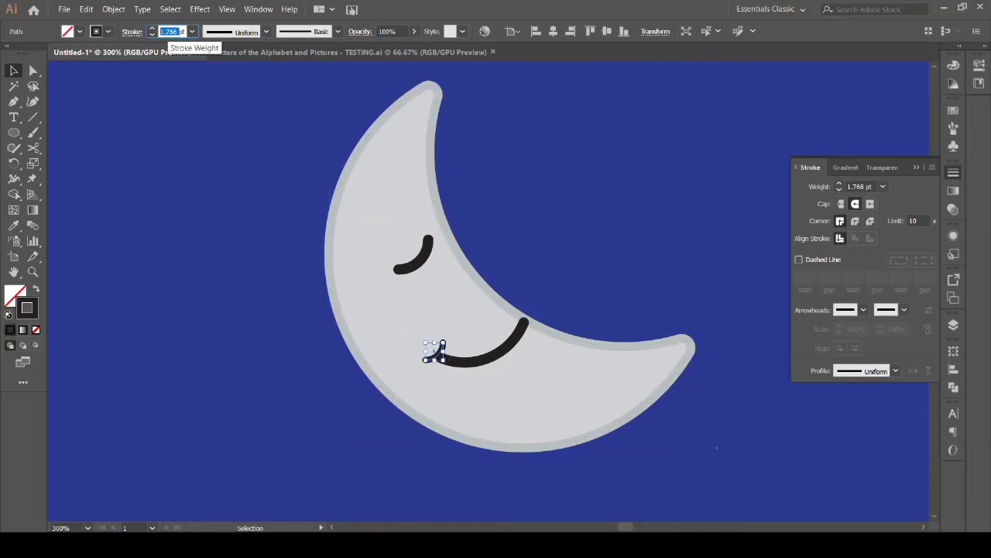
left_click(153, 28)
left_click(430, 307)
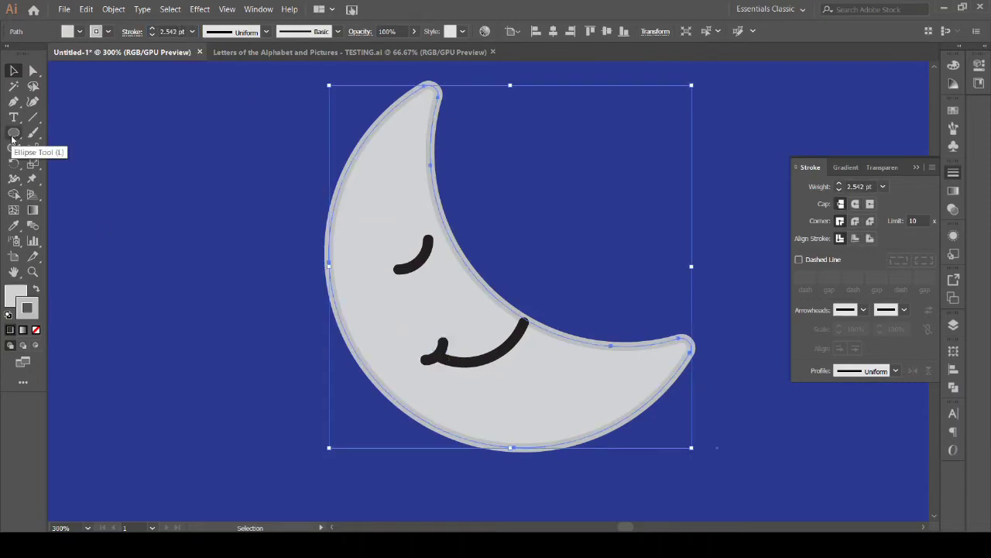
left_click(14, 133)
Step: Create an 18 × 18 px circle at the mouth's end
left_click(416, 329)
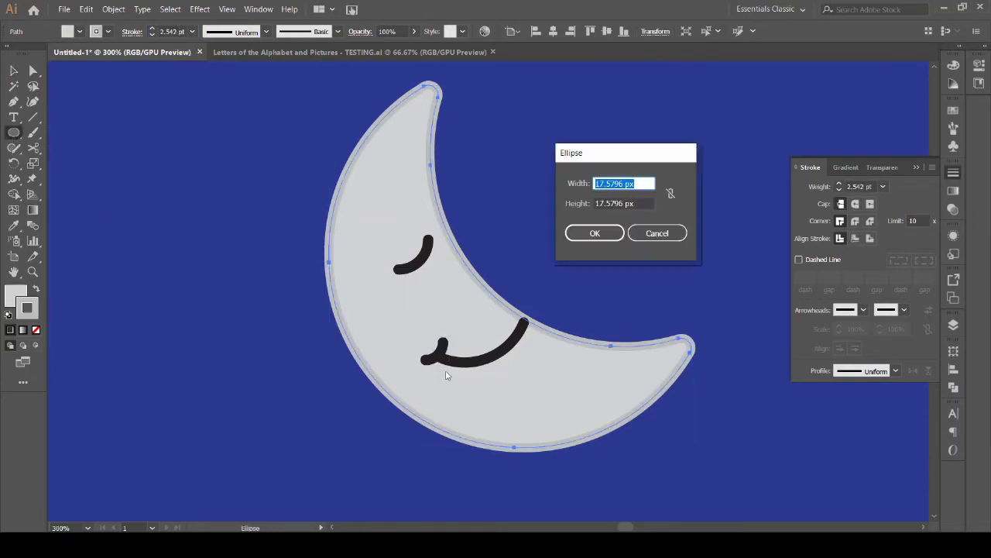
key("Return")
left_click(423, 321)
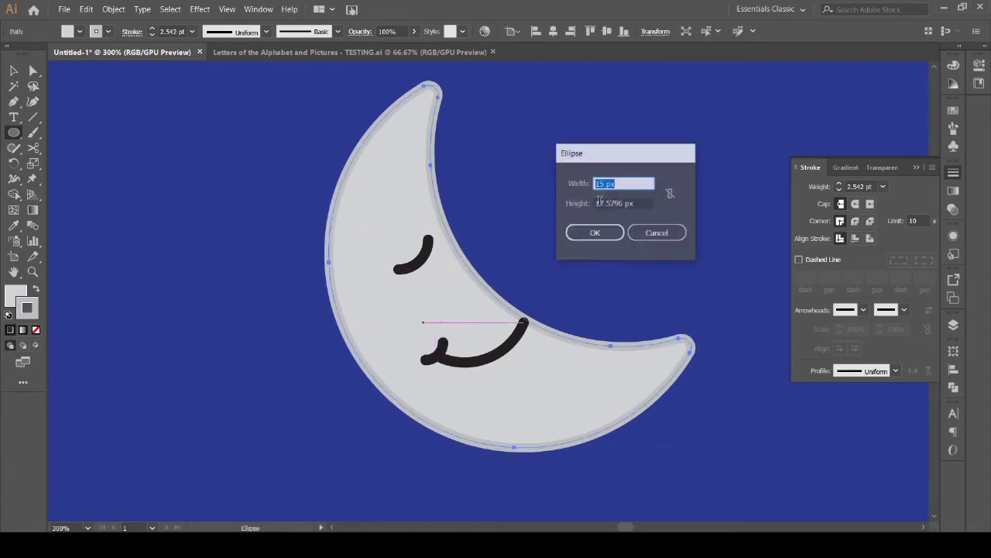
double_click(602, 184)
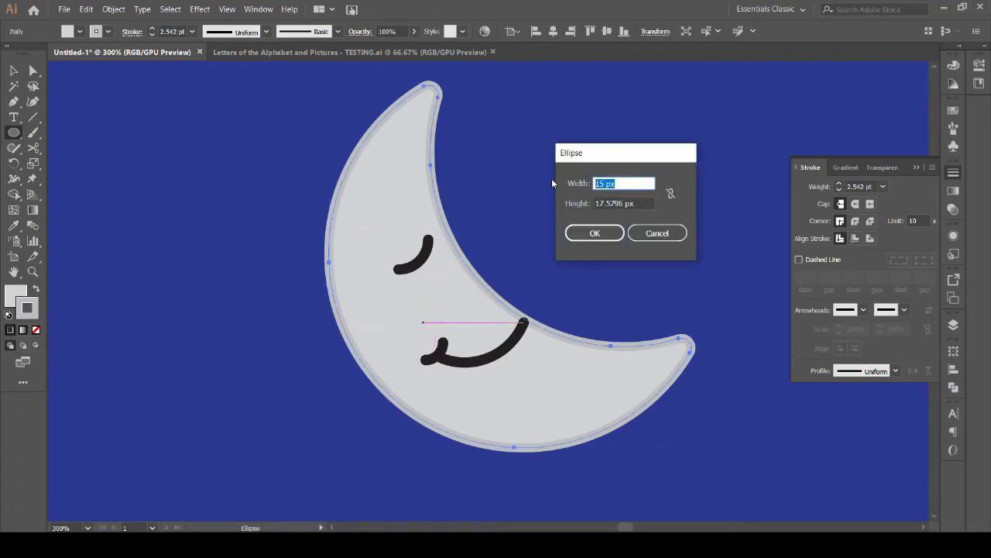
type("18")
key("Tab")
type("18")
key("Return")
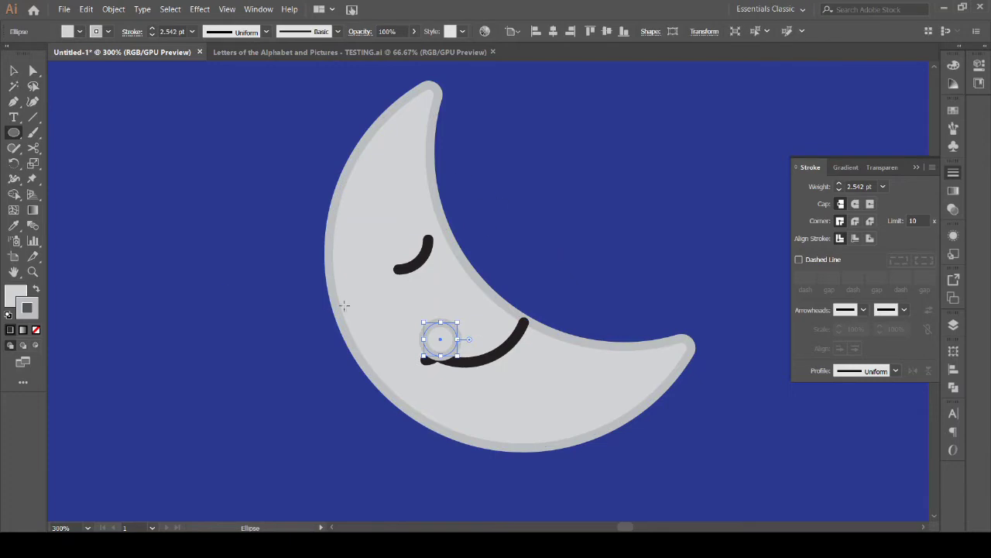
Step: Fill the small circle with the pink swatch and move it onto the cheek
key("ctrl+0")
left_click(17, 227)
left_click(251, 483)
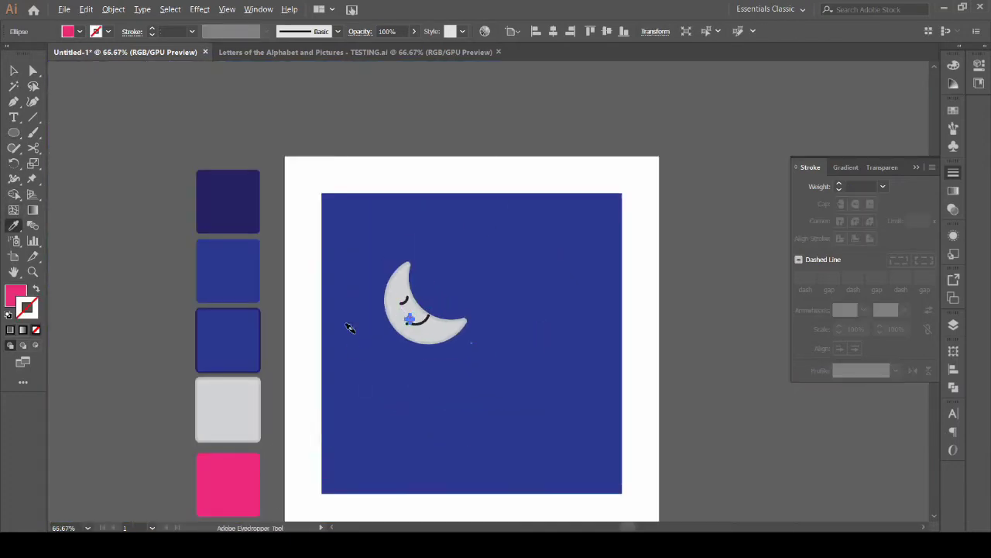
scroll(350, 327, "up", 5)
key("v")
left_click_drag(432, 368, 405, 364)
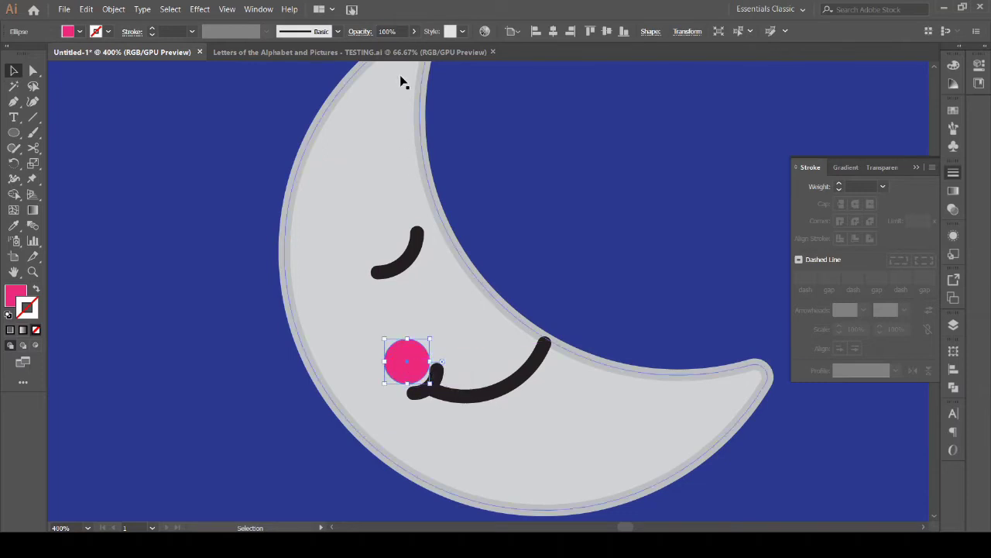
Step: Set the pink circle's opacity to 50%, then zoom out to the whole artboard
left_click(387, 31)
type("50")
key("Return")
left_click(227, 116)
scroll(232, 123, "down", 1)
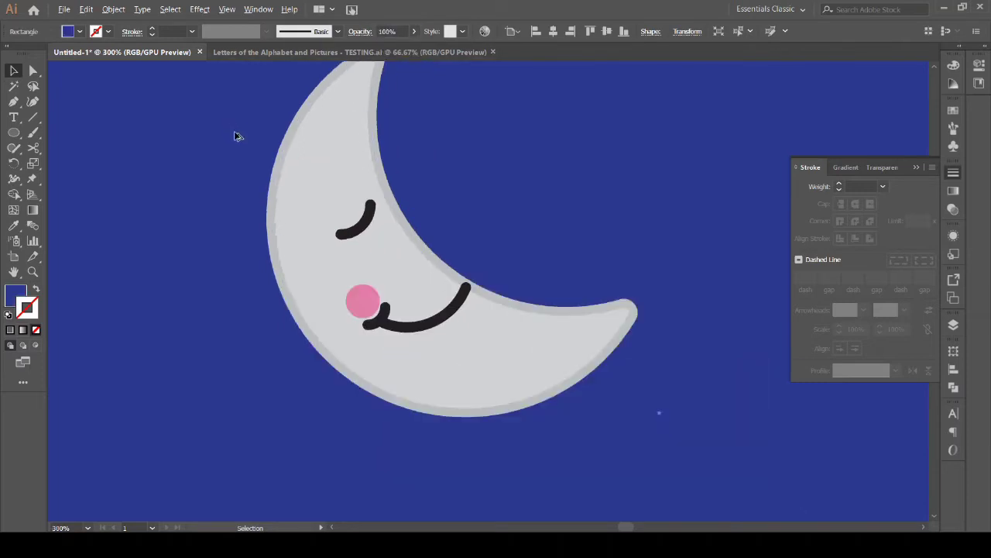
scroll(233, 124, "down", 2)
left_click_drag(296, 161, 336, 292)
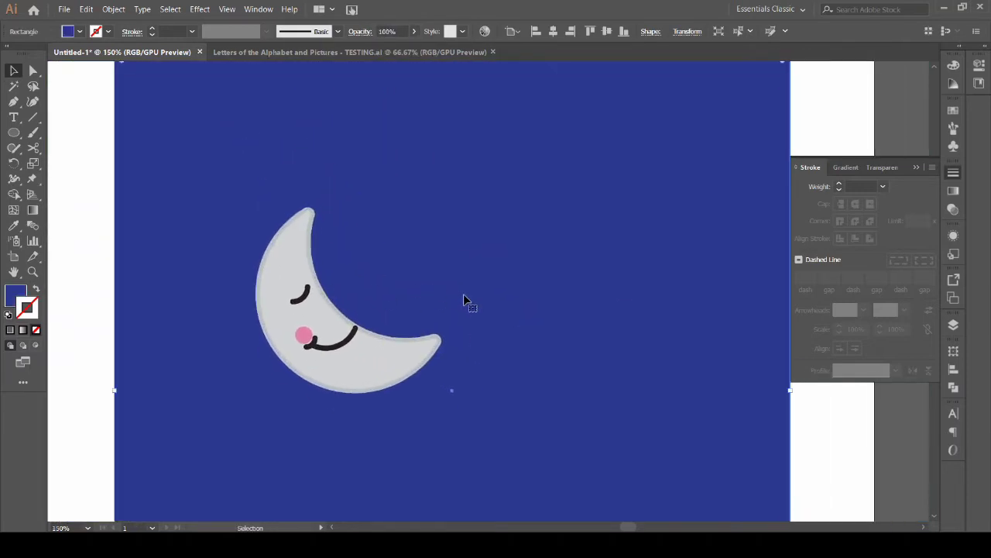
key("ctrl+minus")
Step: Create a 230 px circle and move it to the artboard's upper right
key("l")
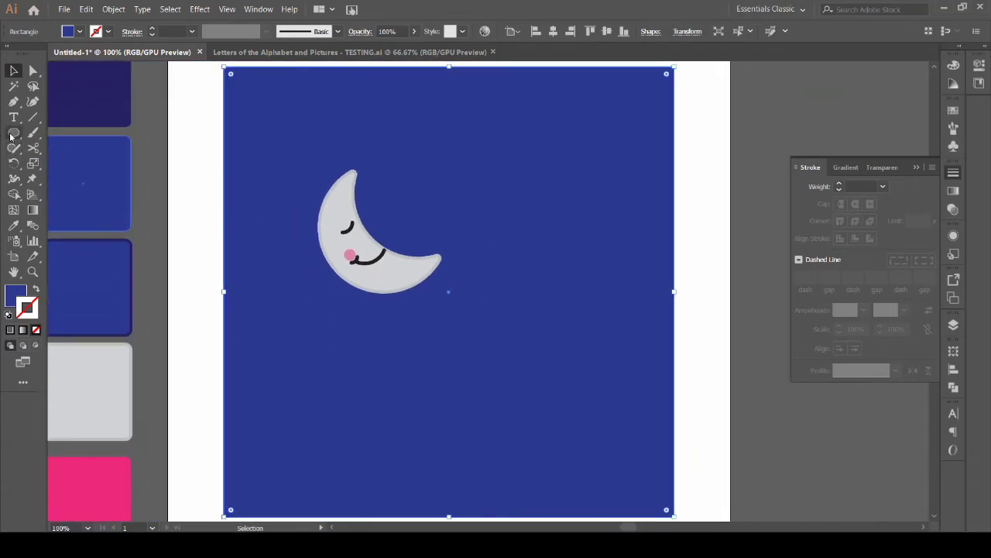
left_click(618, 362)
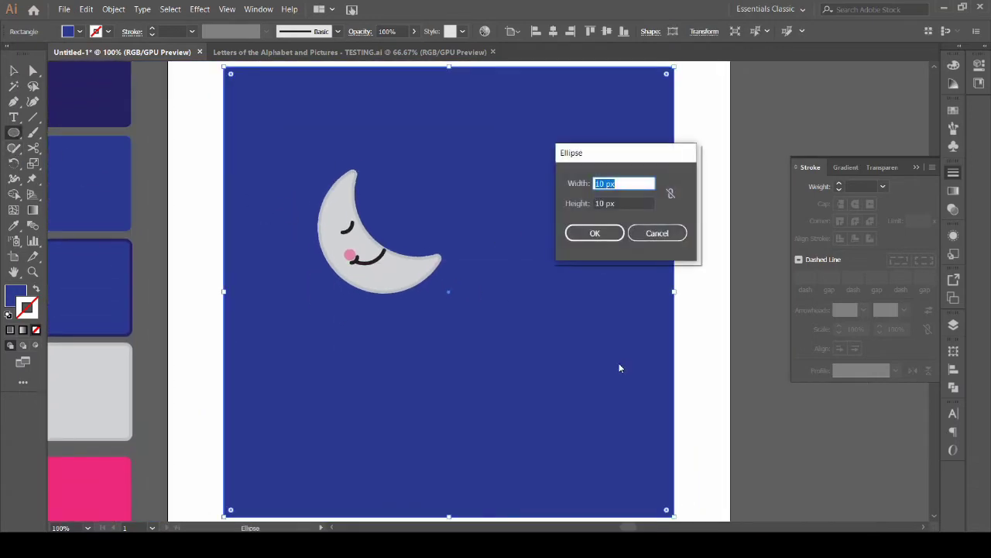
key("Tab")
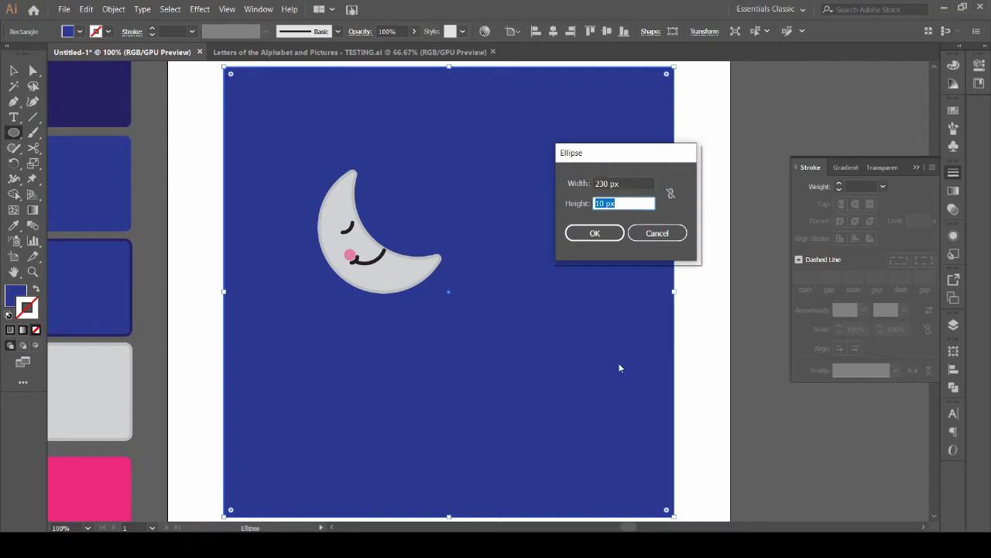
type("230")
key("Return")
left_click(14, 70)
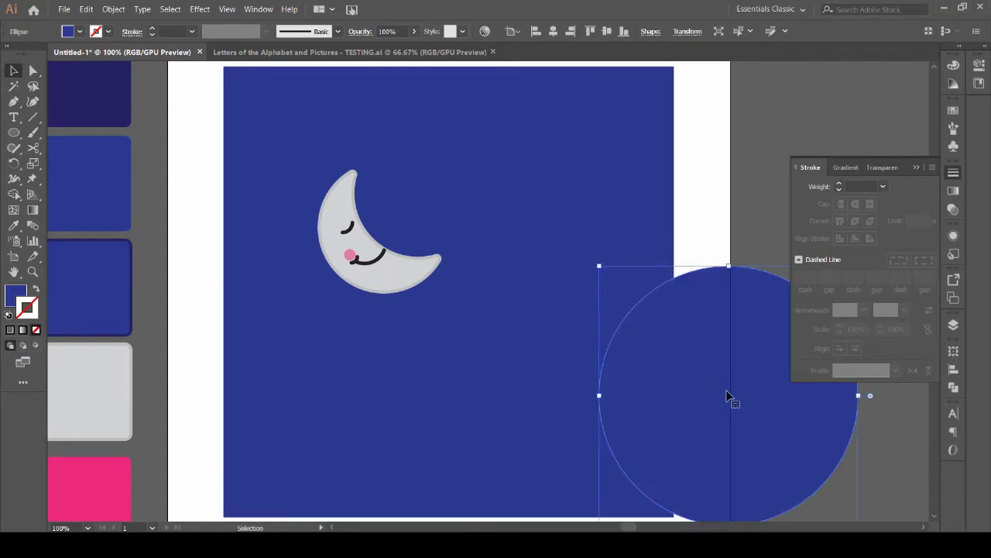
left_click_drag(730, 397, 608, 221)
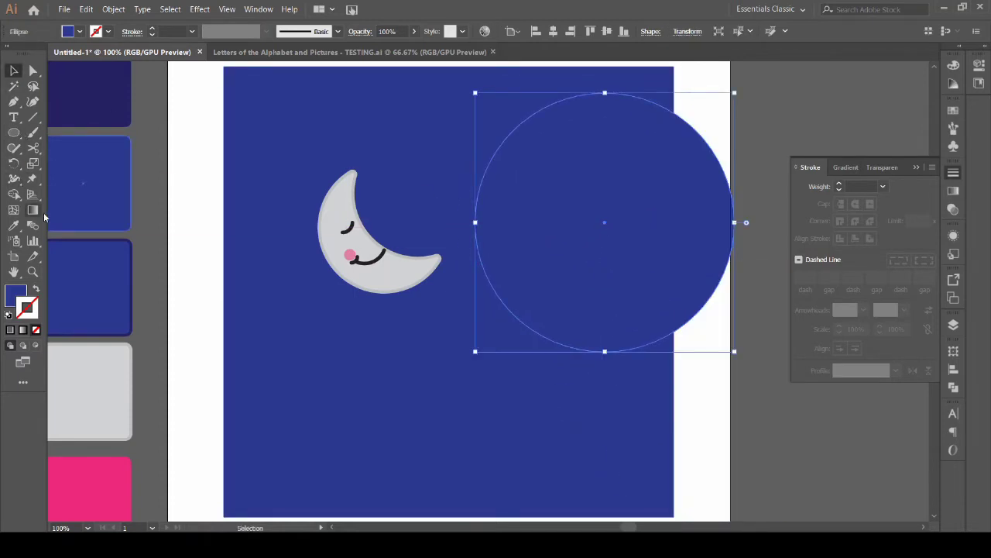
Step: Recolour the background with the darkest navy swatch and shift the large circle left
left_click(13, 225)
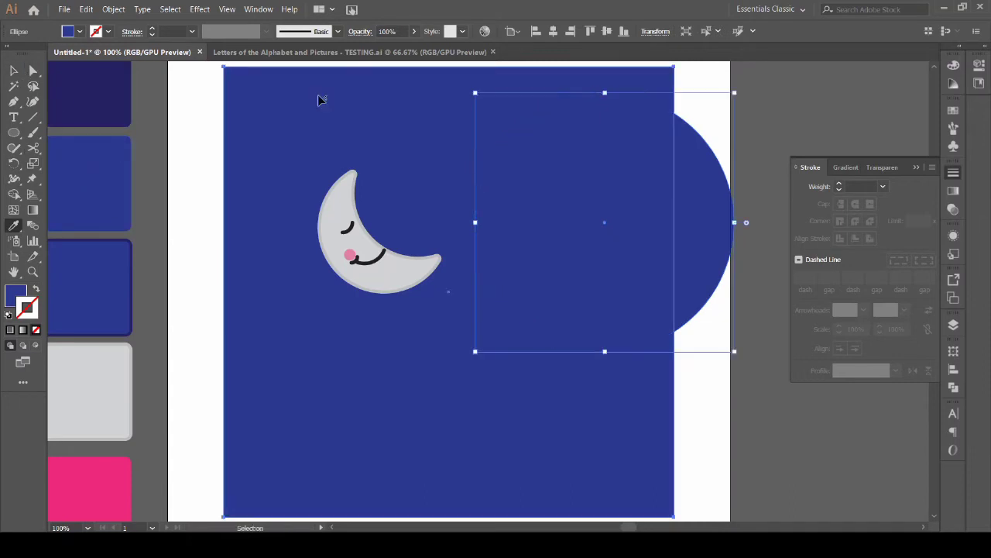
left_click(89, 93)
key("v")
left_click_drag(645, 250, 584, 247)
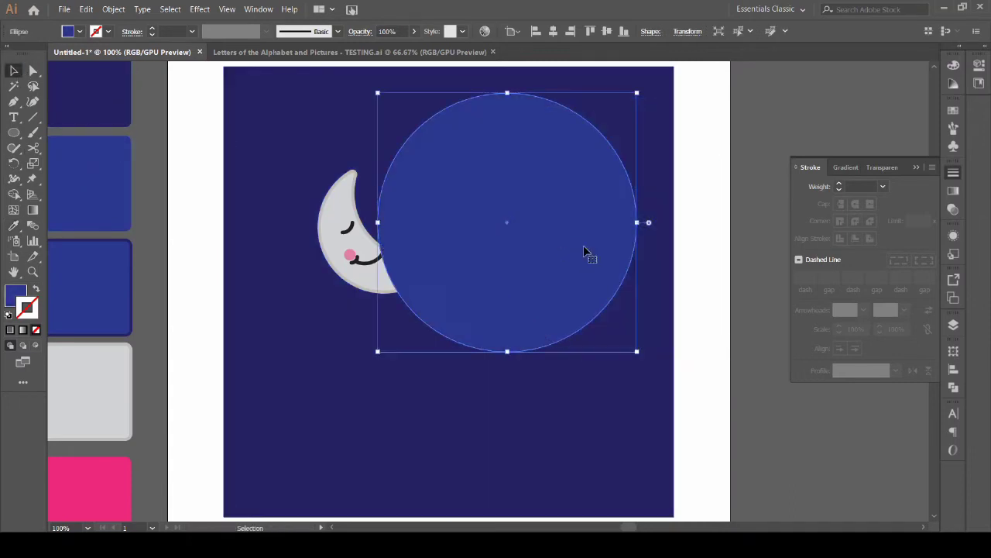
Step: Add a 200 px circle and start sizing a third 160 px circle
key("l")
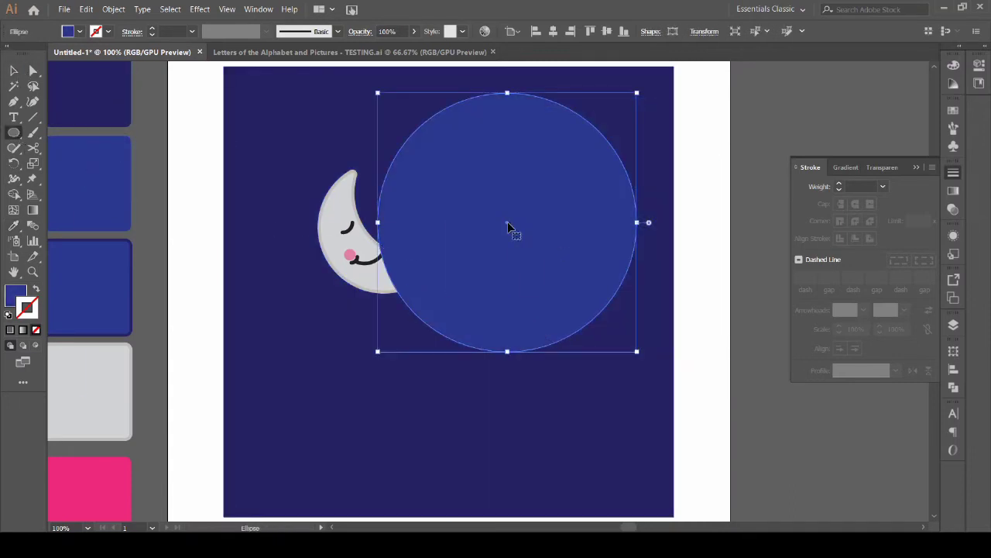
left_click(509, 264)
type("200")
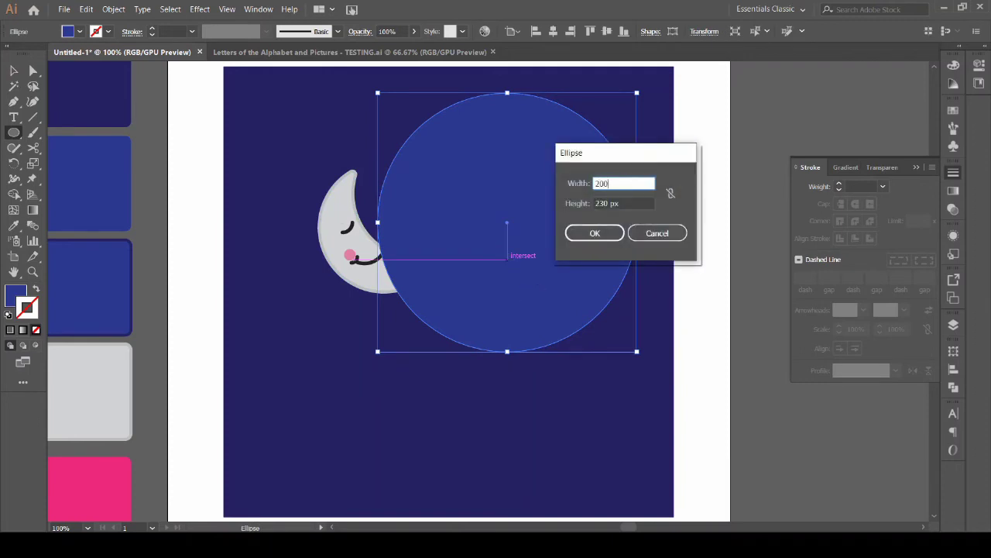
key("Tab")
type("200")
key("Return")
left_click(436, 401)
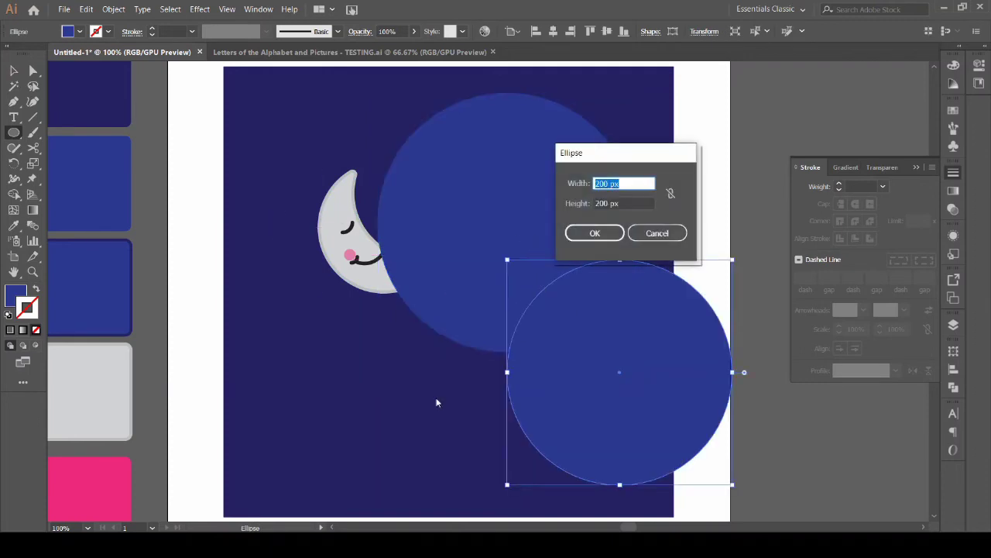
type("1")
type("60")
key("Tab")
Step: Create the 160 px circle and spread the three circles across the artboard
key("Return")
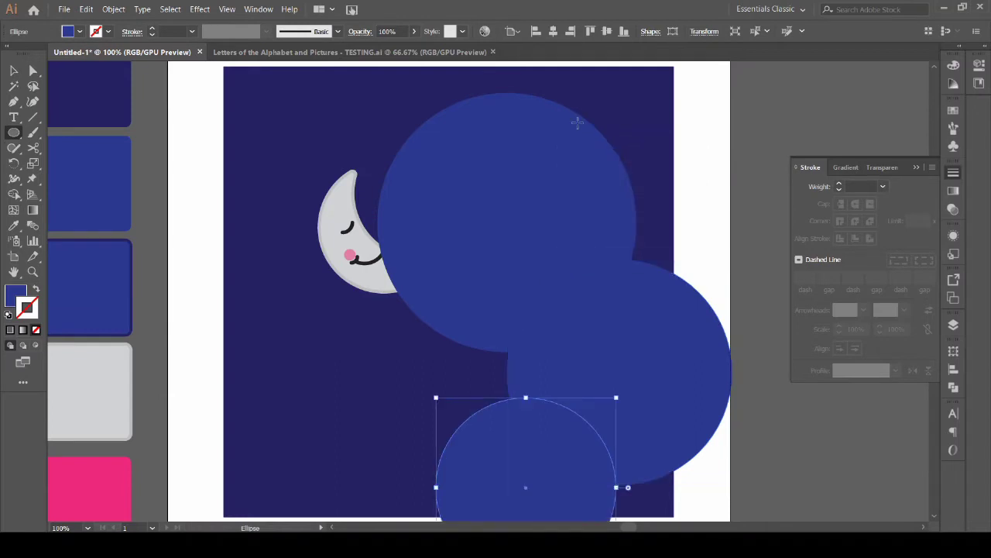
key("v")
left_click_drag(526, 493, 333, 411)
left_click_drag(482, 257, 528, 179)
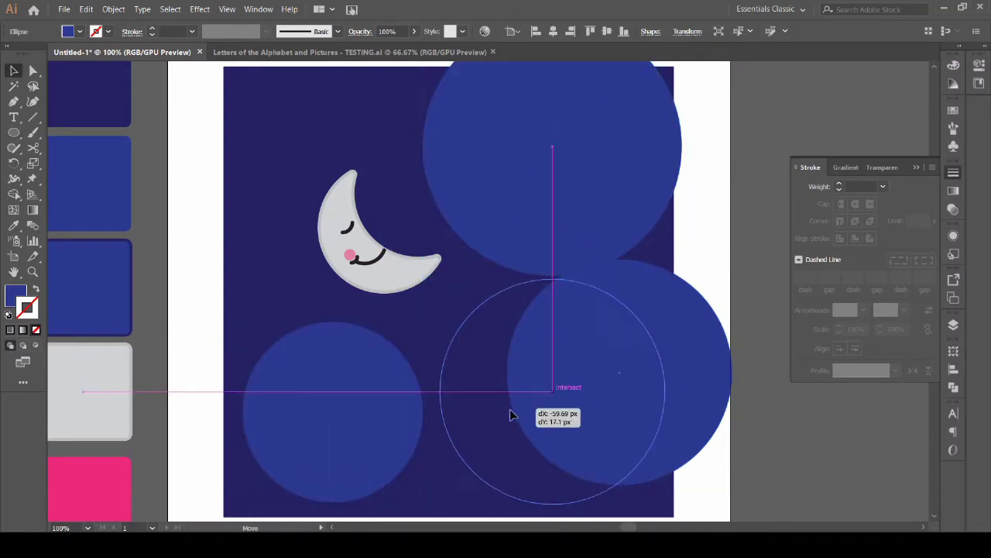
left_click_drag(576, 385, 513, 414)
Step: Fade the bottom-left circle and set the lower-right circle to 50% opacity
left_click(359, 446)
left_click(414, 31)
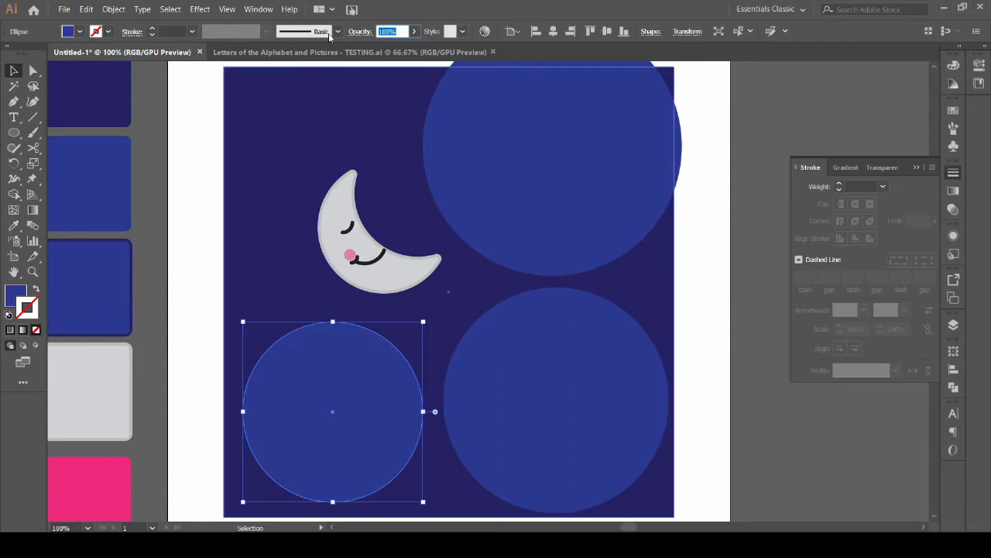
left_click_drag(387, 51, 364, 51)
left_click(589, 356)
left_click(391, 31)
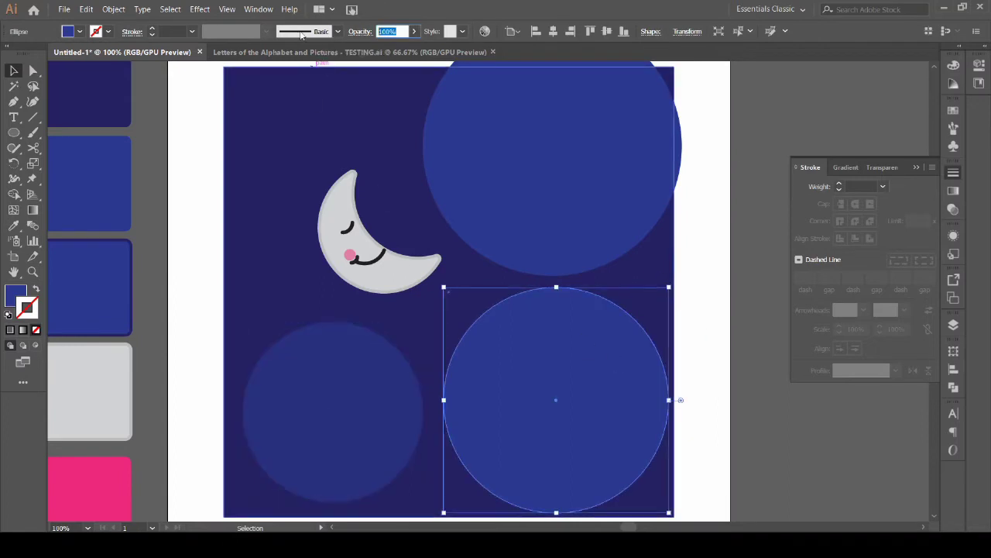
type("50")
key("Return")
Step: Set the top circle to 20% opacity and select all three with it as key object
left_click(509, 100)
left_click(392, 31)
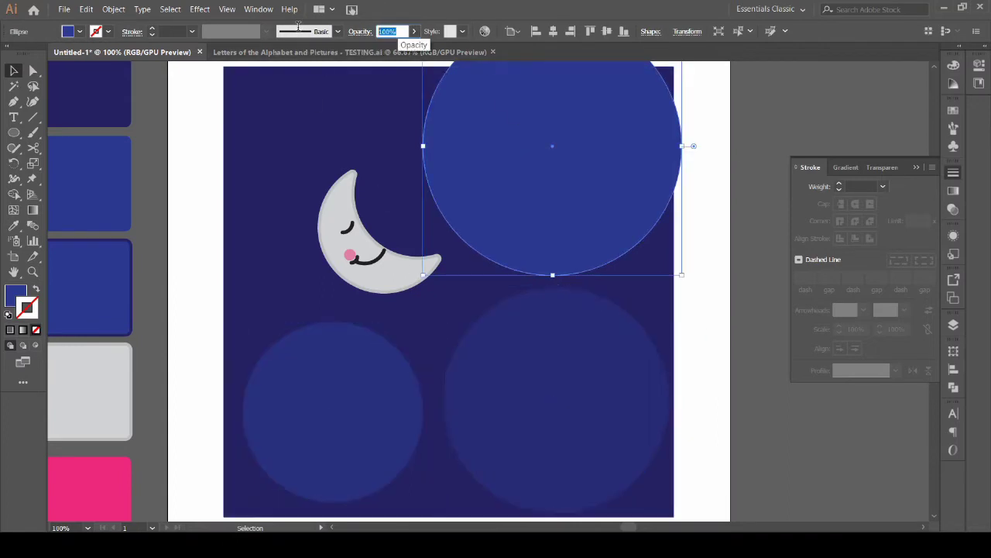
type("20")
key("Return")
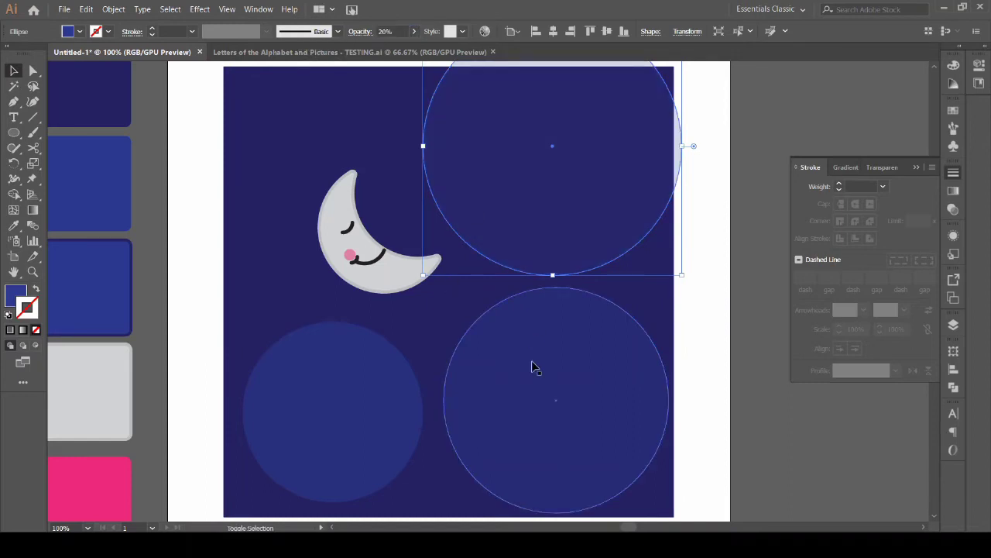
left_click(532, 360, "shift")
left_click(365, 388, "shift")
left_click(553, 149)
Step: Centre-align the three faded circles, group them, and drag the group over the moon
left_click(553, 31)
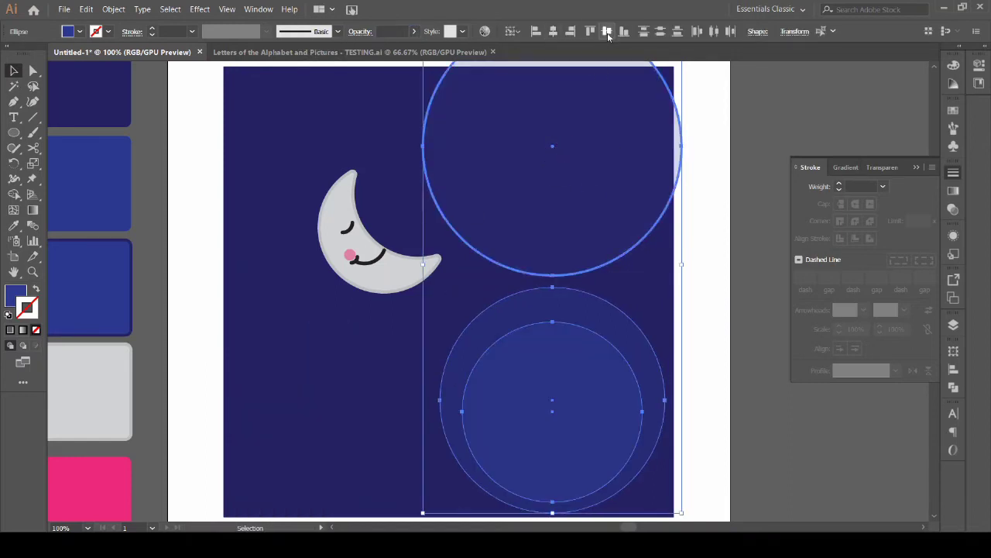
left_click(607, 31)
right_click(556, 149)
left_click(585, 213)
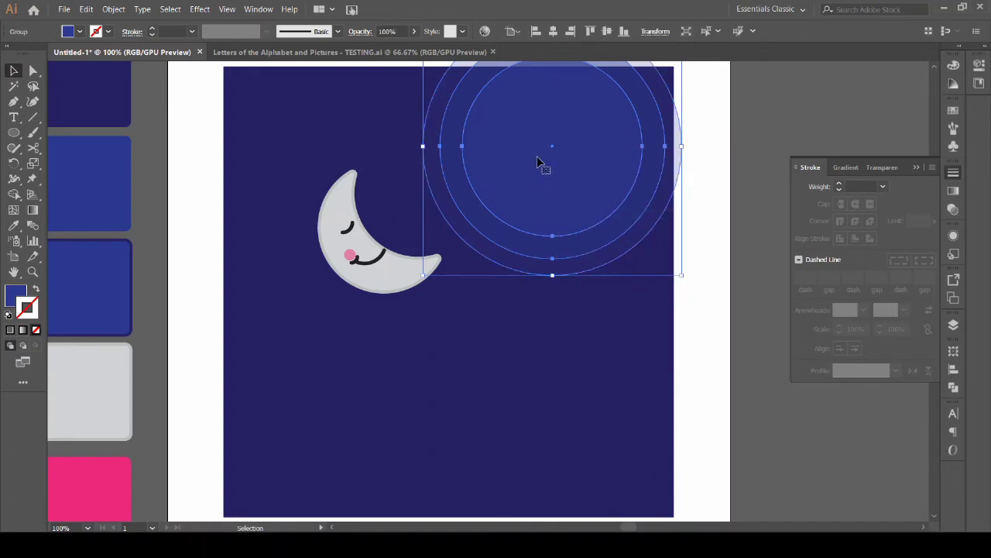
left_click_drag(552, 153, 380, 232)
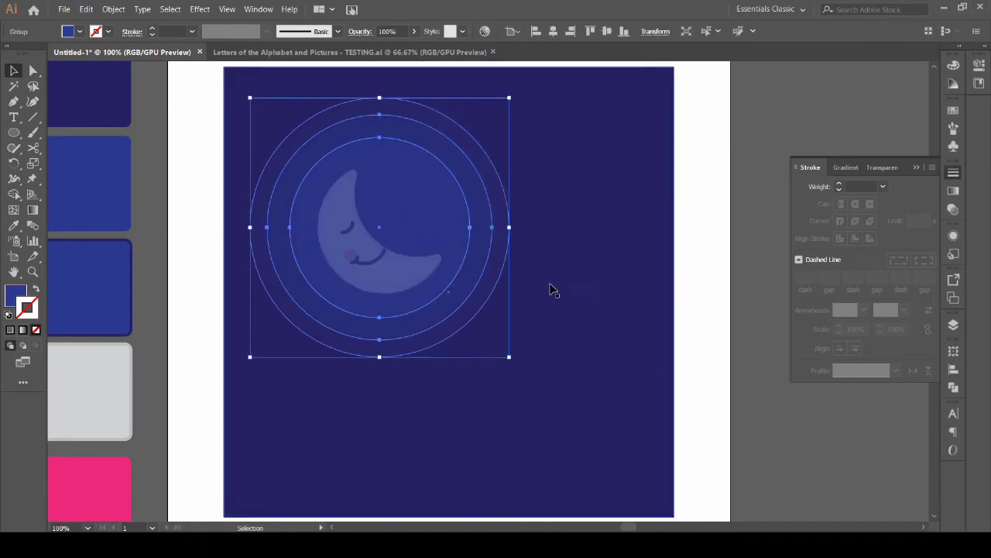
Step: Send the circle group backward repeatedly until it sits behind the whole moon
right_click(395, 228)
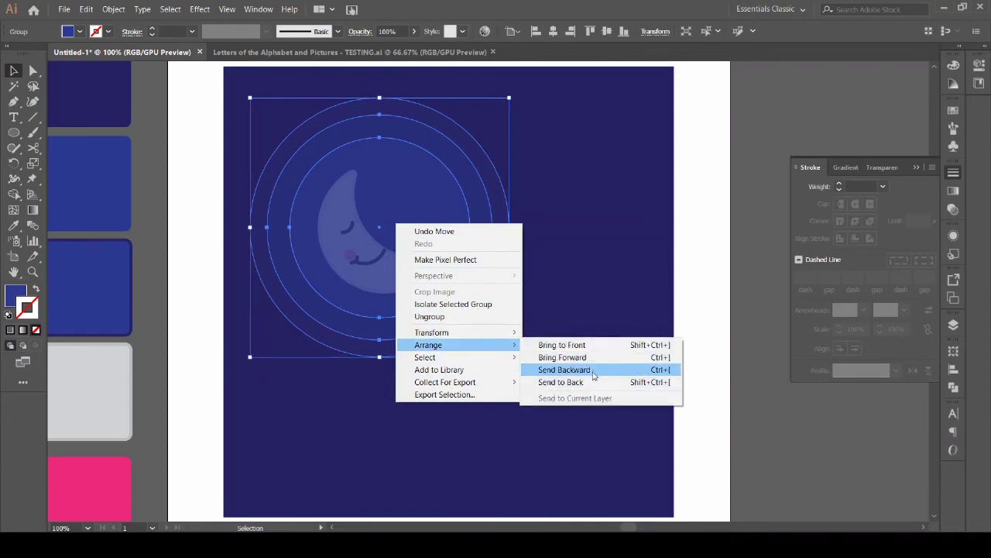
left_click(569, 369)
right_click(455, 250)
left_click(626, 384)
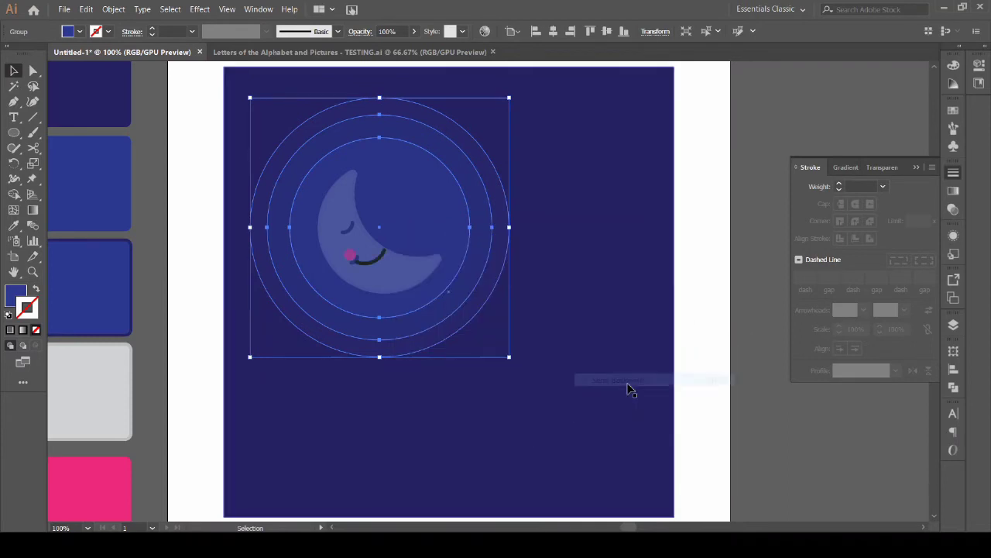
right_click(453, 219)
left_click(640, 364)
right_click(412, 226)
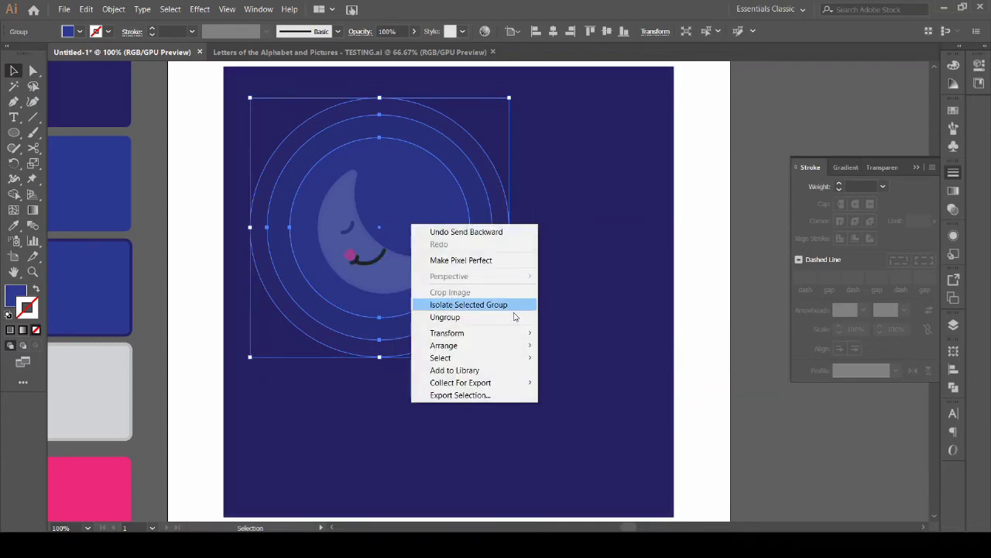
left_click(589, 369)
right_click(463, 246)
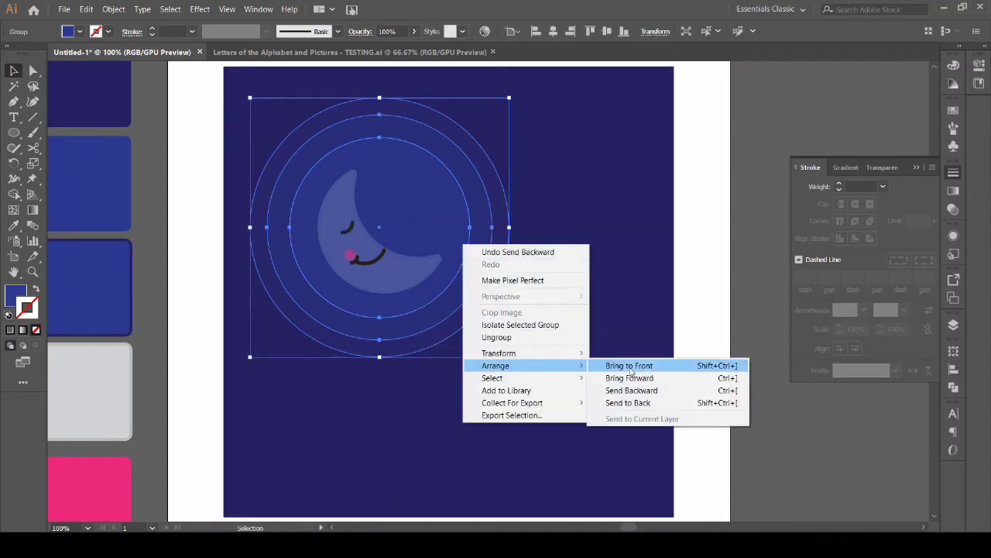
left_click(641, 391)
Step: Nudge the moon and its glow slightly right and recentre the view on the artboard
left_click(666, 268)
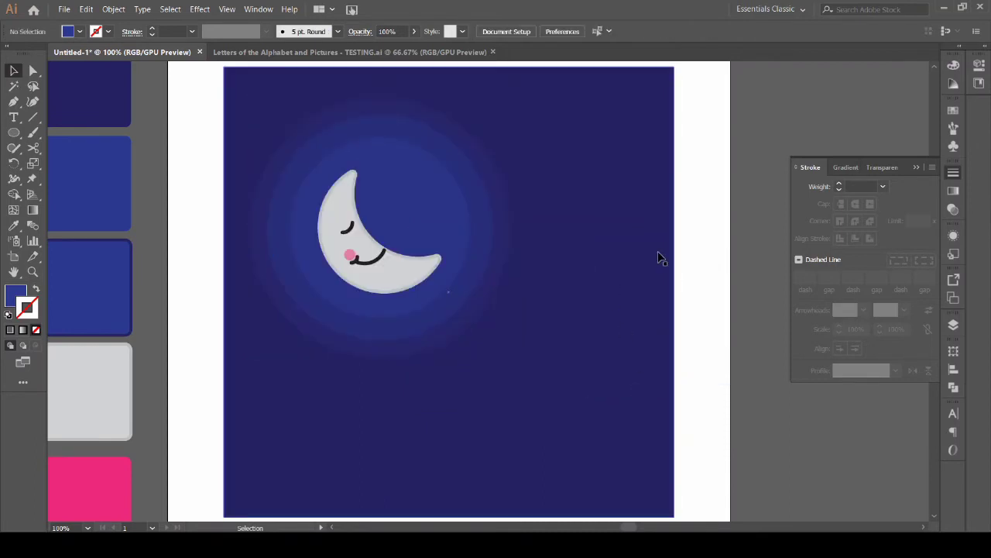
scroll(703, 291, "up", 2)
left_click_drag(703, 290, 714, 269)
left_click_drag(274, 114, 622, 404)
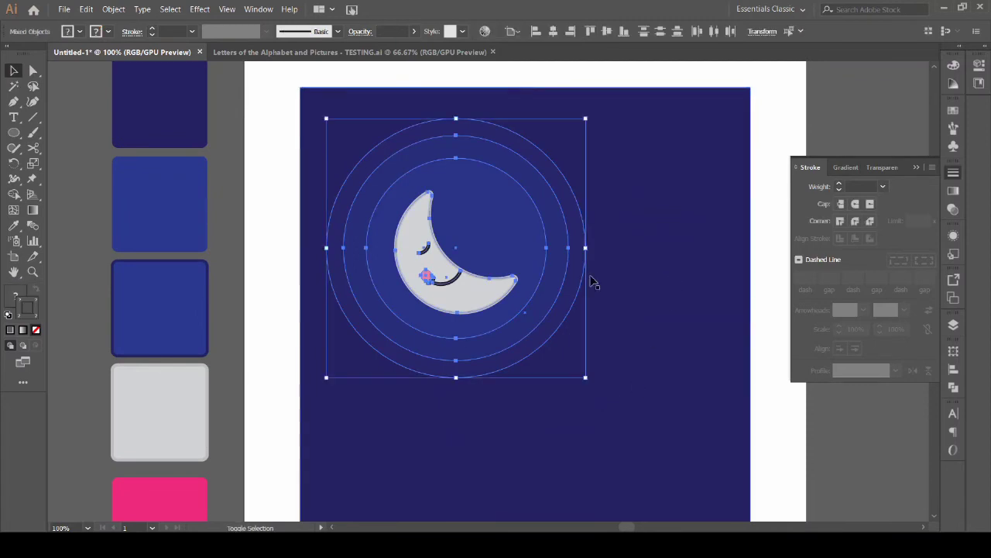
left_click_drag(489, 248, 503, 245)
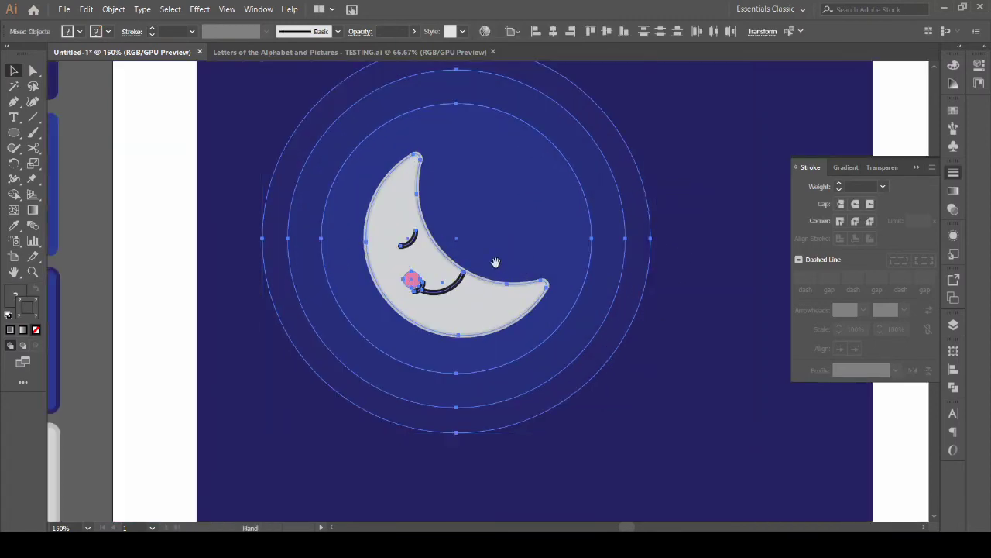
left_click(743, 233)
left_click_drag(701, 214, 633, 187)
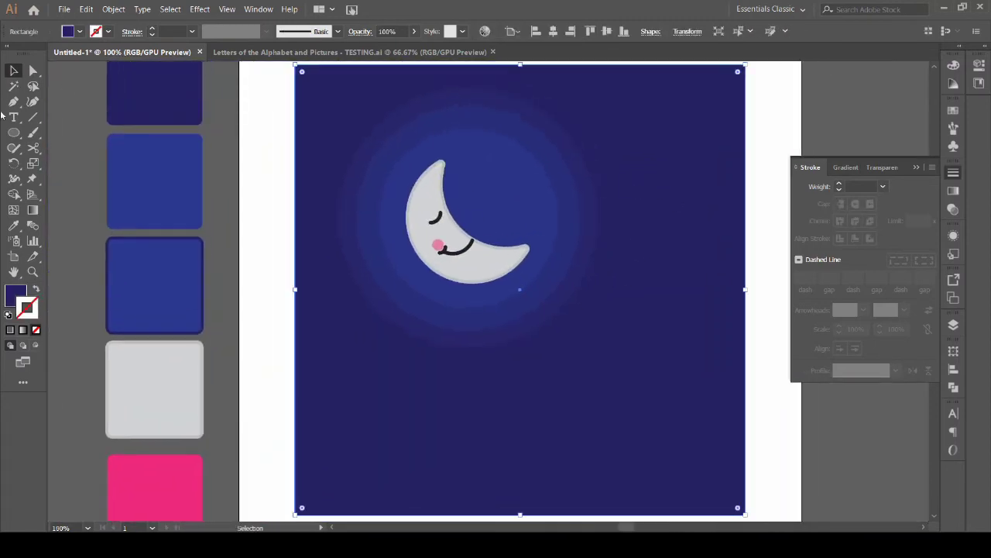
Step: Paint small star dots across the sky with the Paintbrush and a white stroke
left_click(33, 133)
left_click(954, 110)
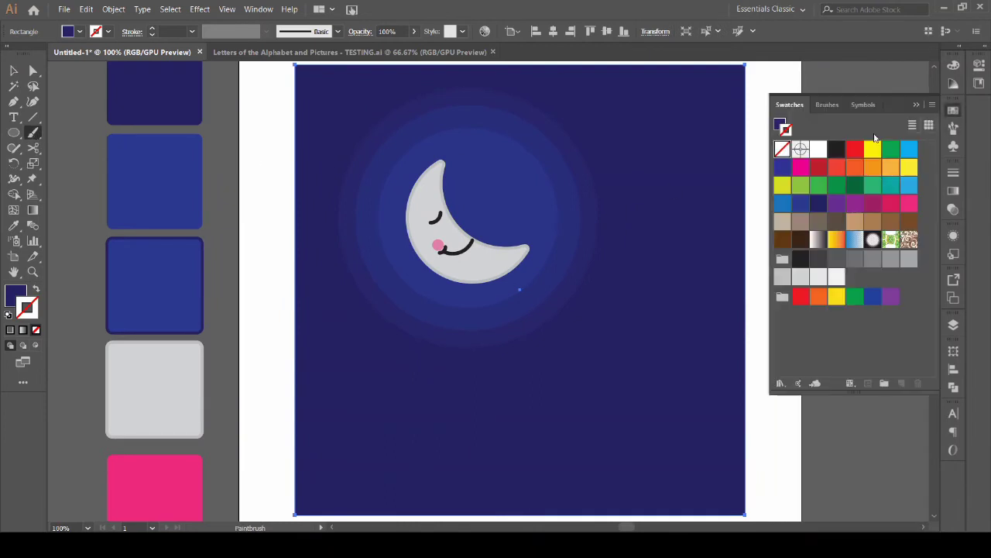
left_click(818, 150)
left_click(676, 122)
left_click(656, 199)
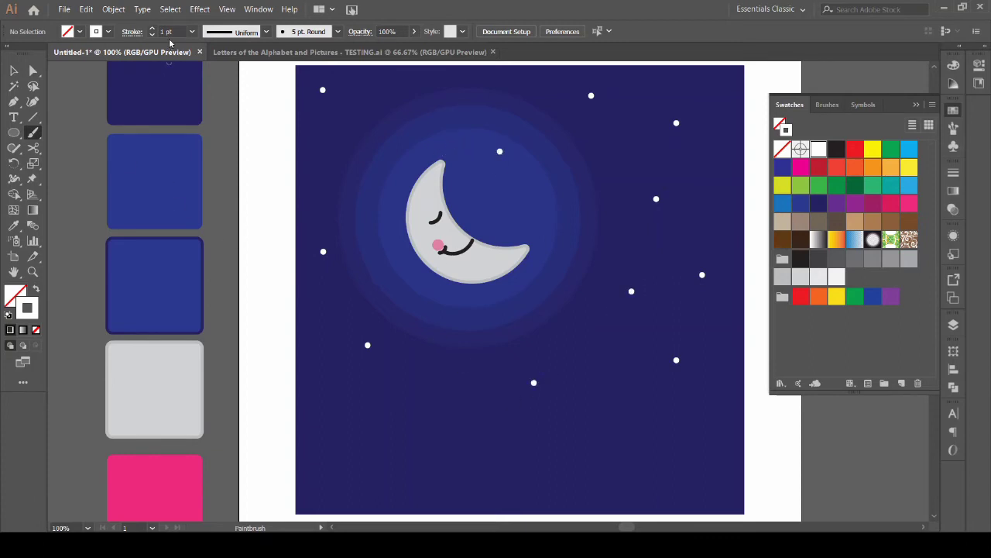
Step: Add smaller stars using stroke weights of 0.75 pt and then 0.5 pt
left_click(191, 30)
left_click(205, 73)
left_click(603, 359)
left_click(191, 31)
left_click(218, 62)
Step: Select the moon together with its glow circles
left_click(13, 73)
left_click(507, 269)
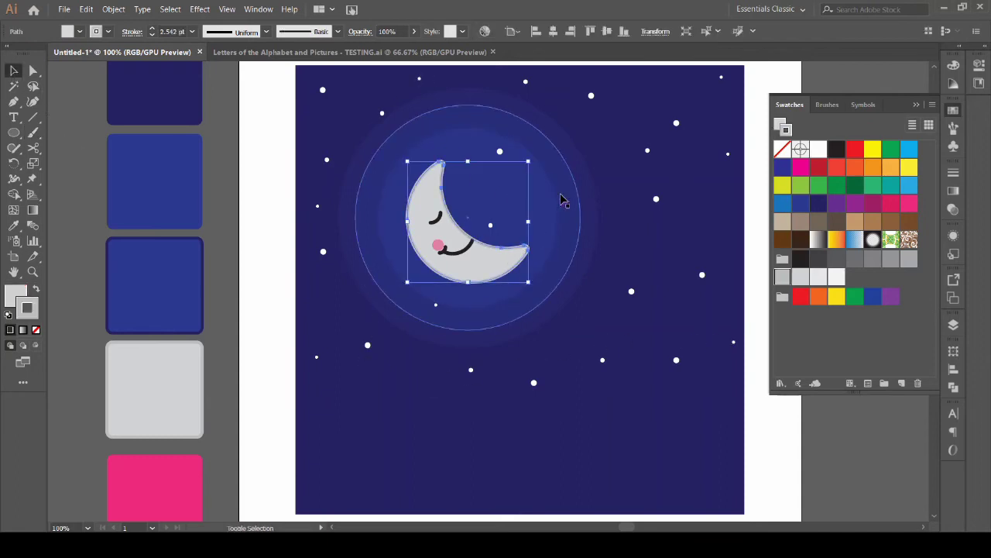
left_click(555, 205, "shift")
right_click(554, 203)
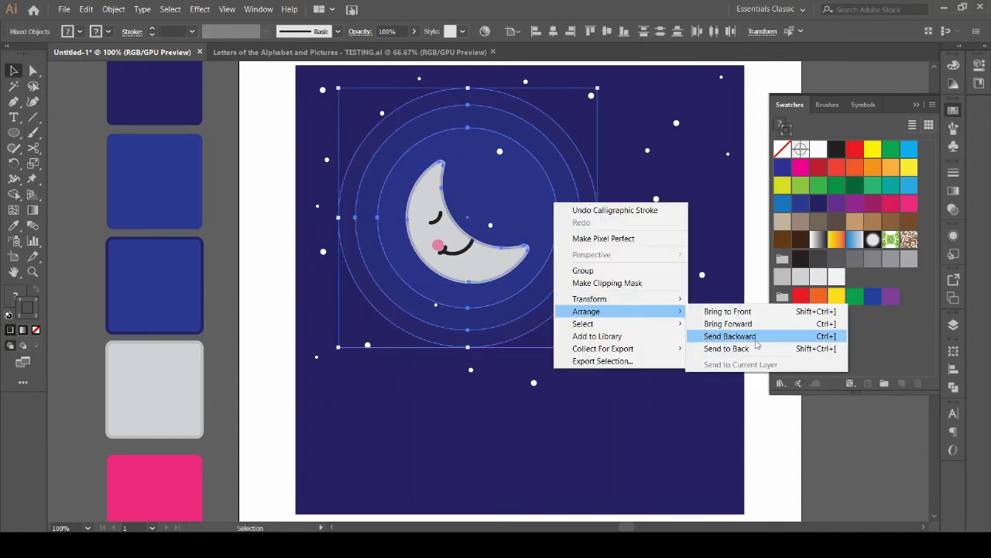
Step: Group the moon, its face details and glow circles, and bring the group in front of the stars
left_click(762, 313)
left_click(444, 237)
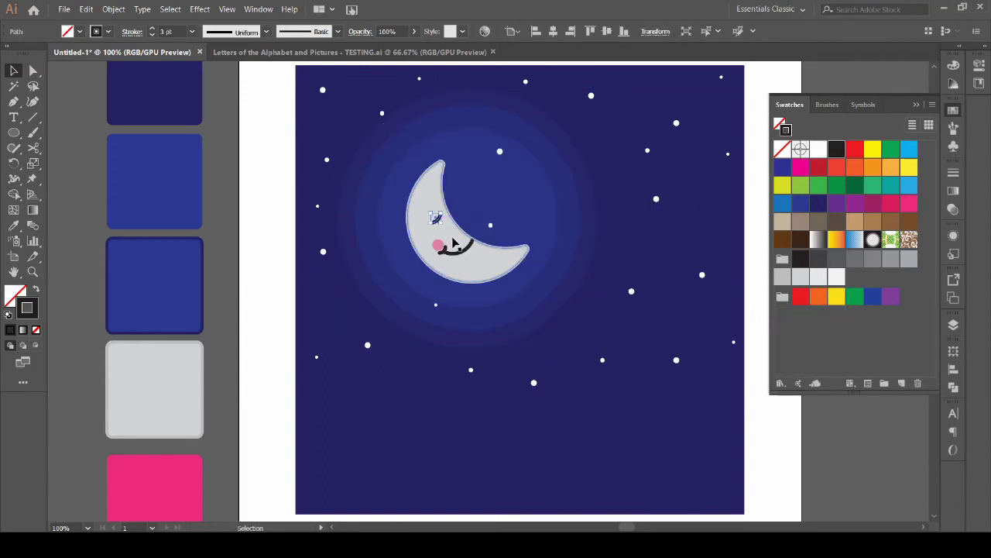
right_click(504, 269)
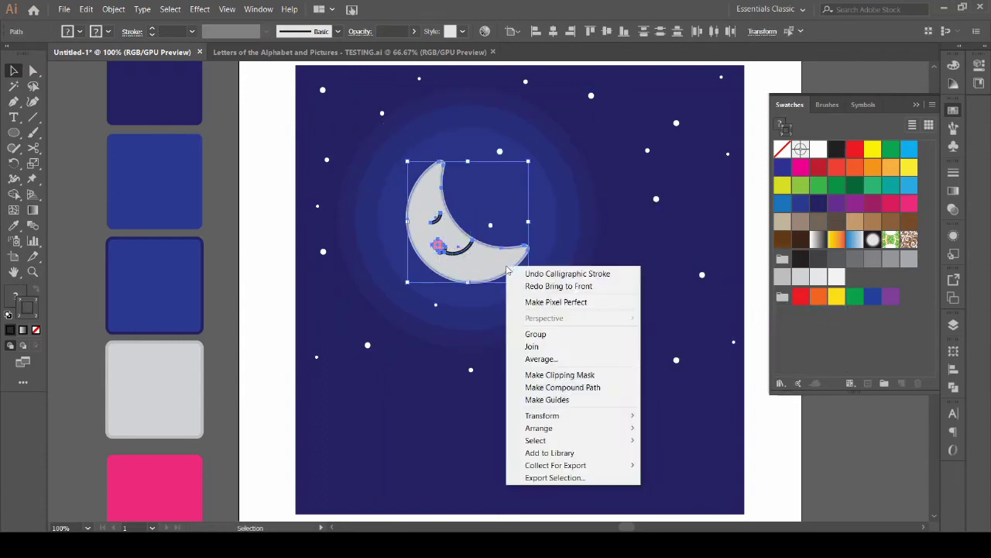
left_click(553, 333)
right_click(562, 210)
mouse_move(604, 319)
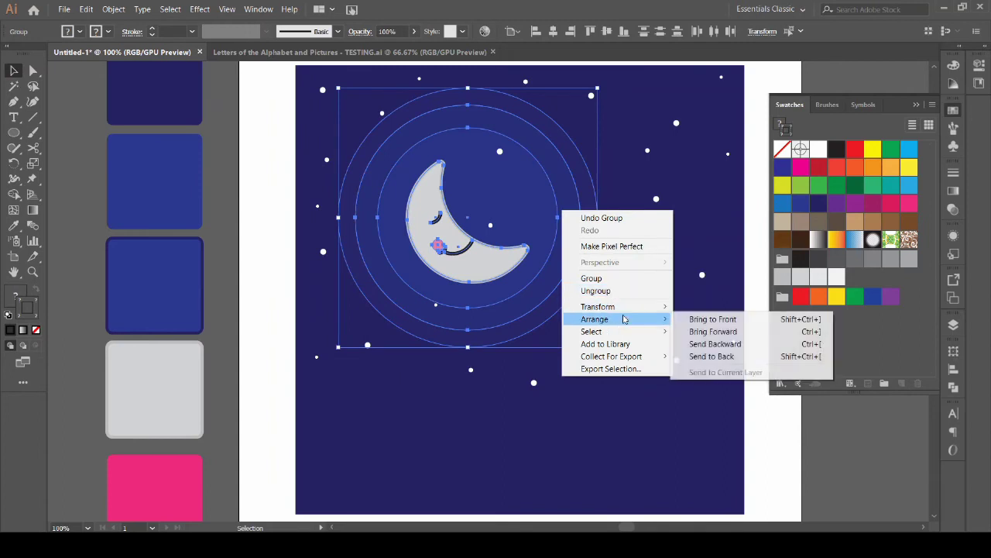
left_click(741, 318)
left_click(751, 307)
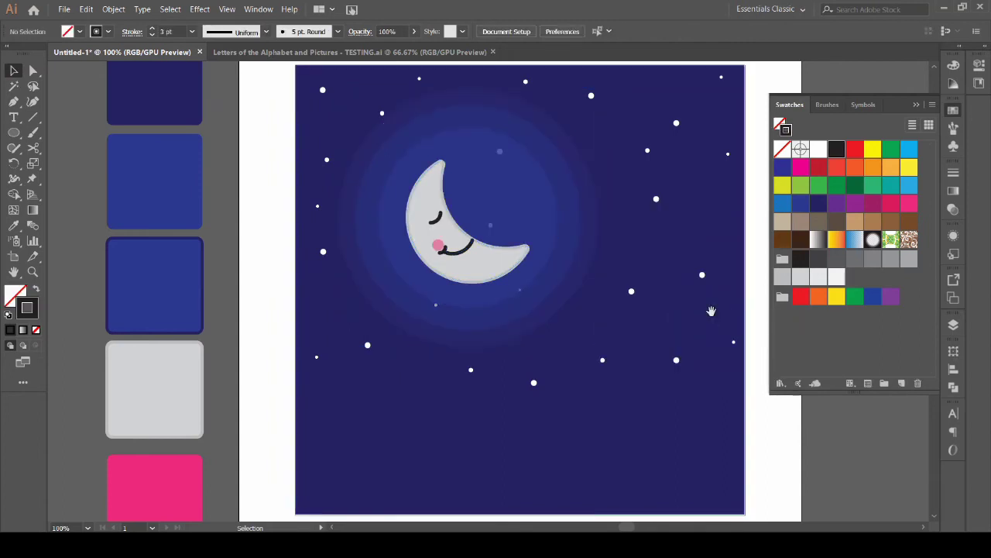
left_click_drag(554, 352, 533, 348)
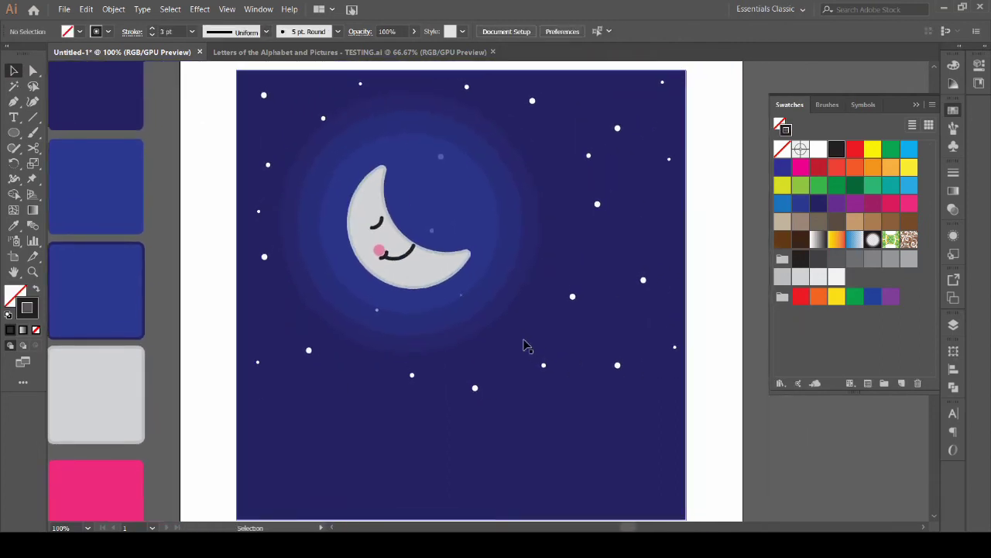
scroll(524, 345, "down", 1)
Step: Move the cloud from beside the artboard onto the night sky, in front of the background
left_click_drag(387, 365, 632, 307)
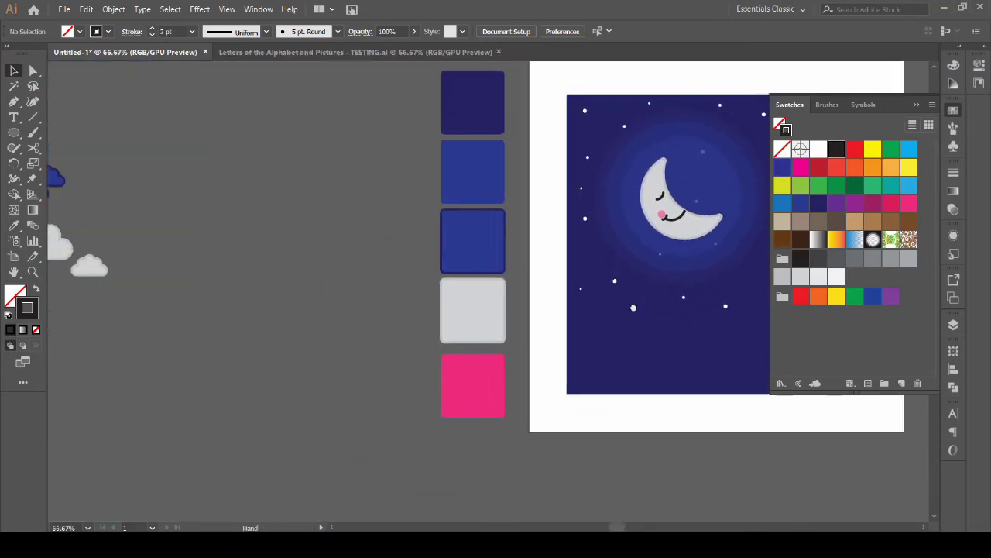
mouse_move(56, 250)
left_mouse_down()
mouse_move(707, 299)
mouse_move(498, 341)
left_mouse_up()
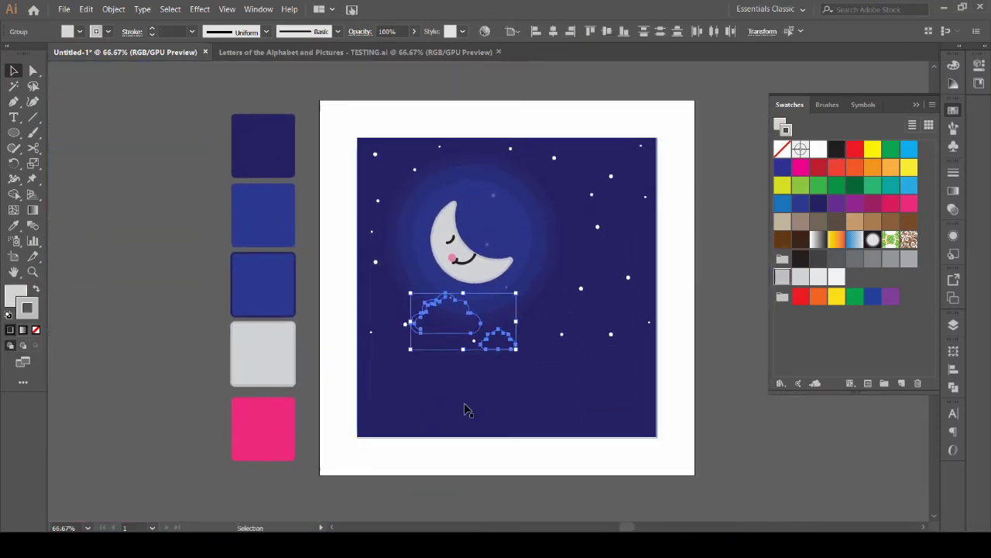
right_click(446, 335)
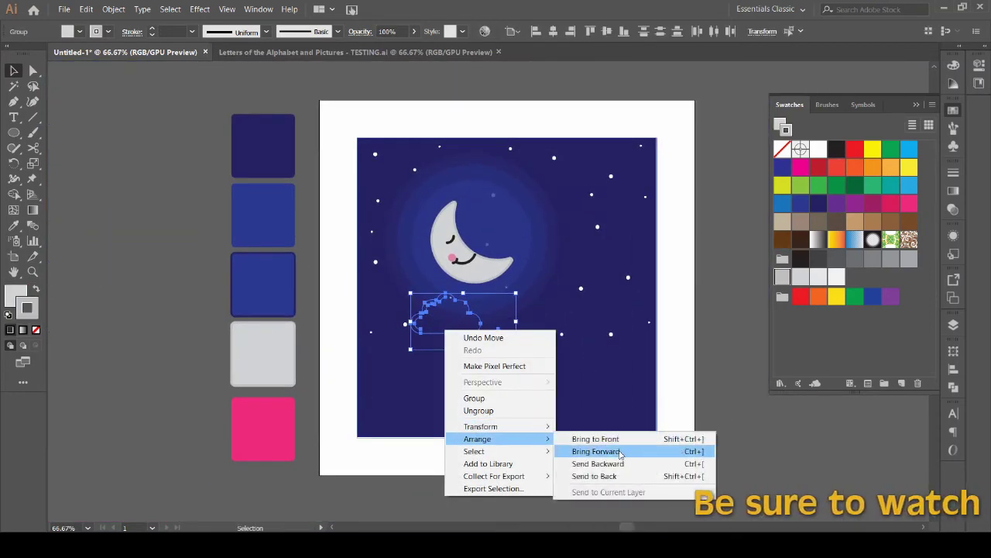
left_click(582, 448)
scroll(577, 377, "up", 3)
scroll(657, 398, "down", 2)
left_click(741, 277)
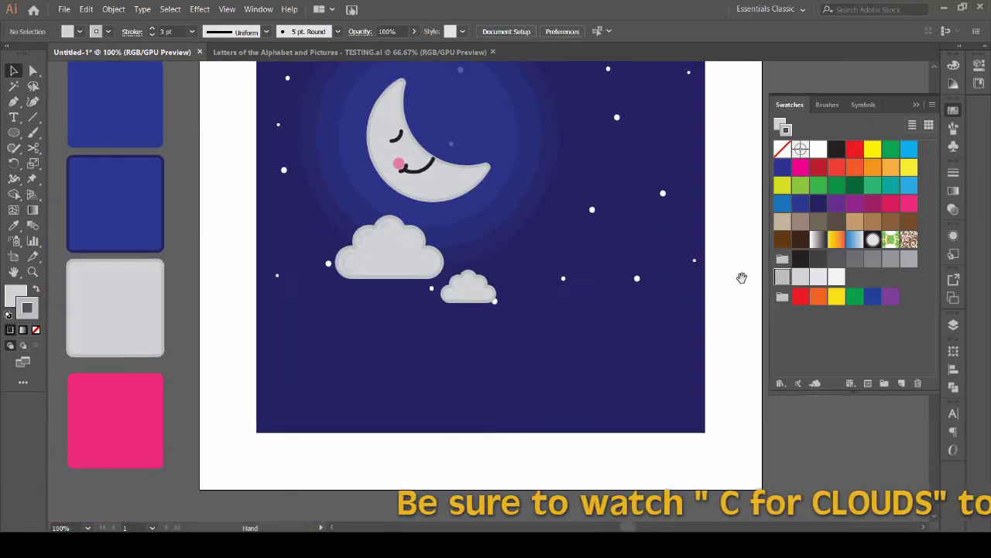
left_click_drag(742, 277, 491, 353)
Step: Recolour the large and small clouds with the blue sample colour using the Eyedropper
left_click(420, 353)
double_click(429, 346)
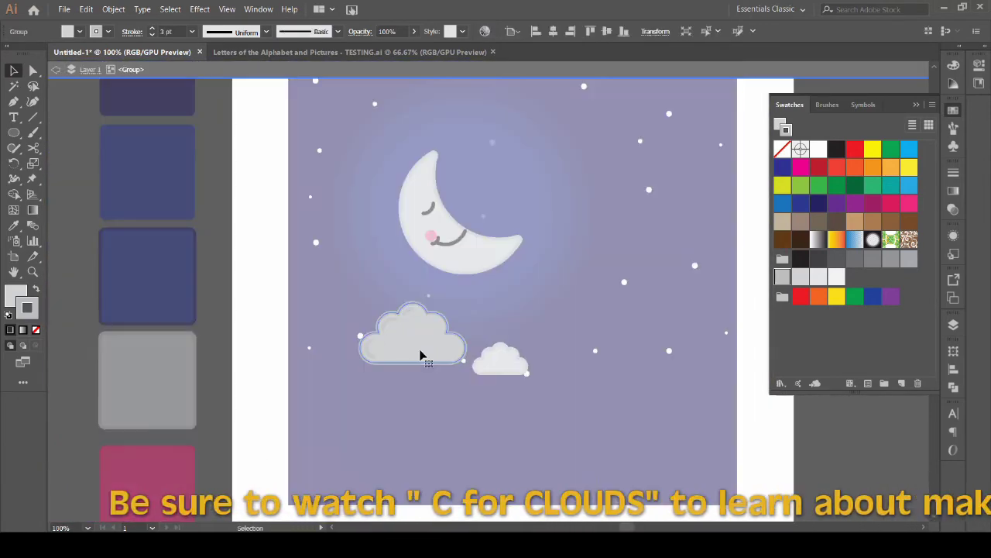
key("Escape")
key("i")
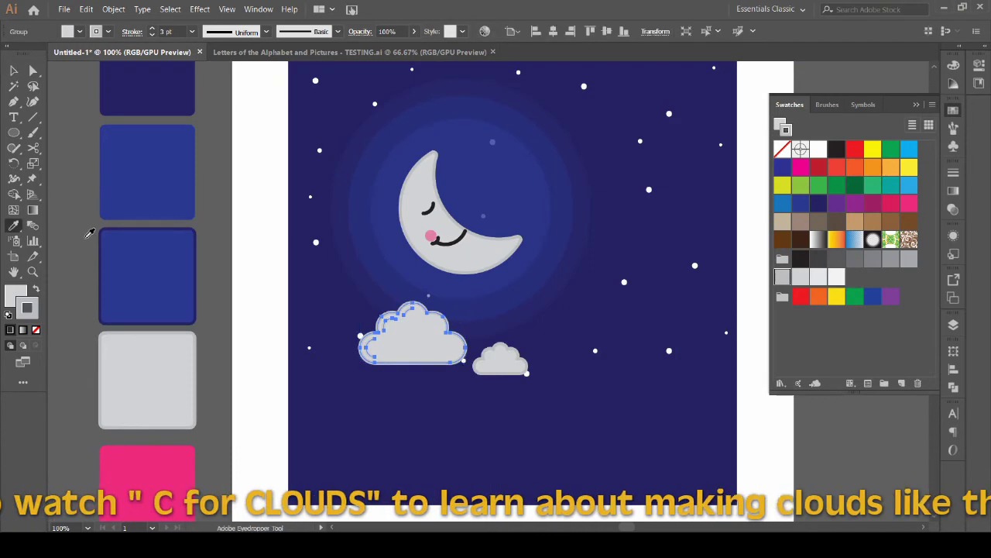
left_click(166, 254)
key("v")
left_click(500, 358)
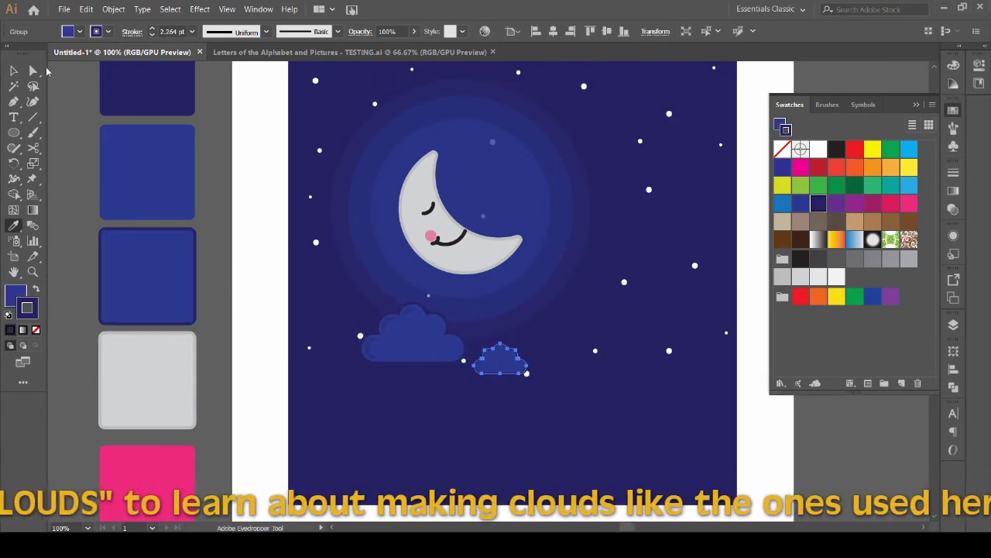
left_click(215, 380)
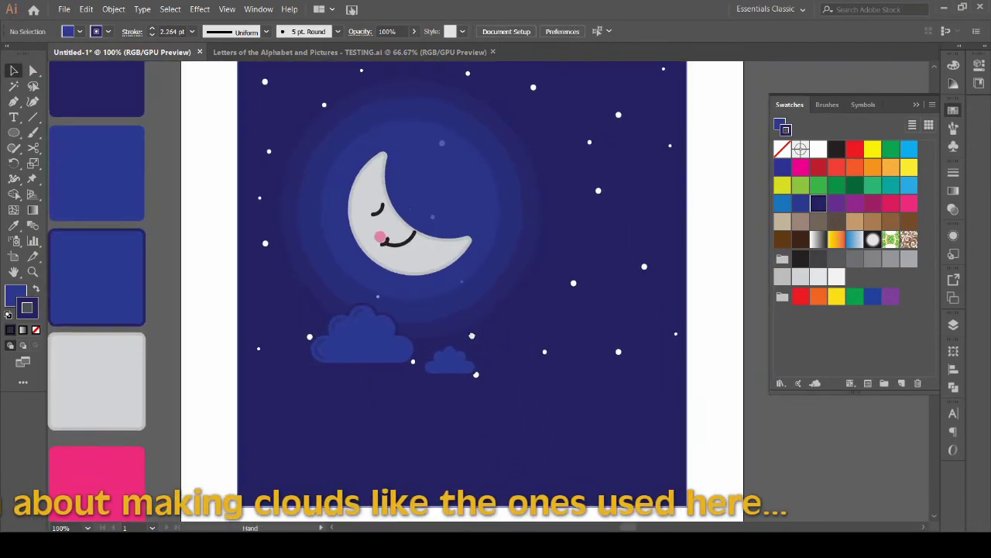
Step: Duplicate the large and small clouds into a row across the lower part of the poster
left_click_drag(392, 344, 642, 349)
left_click_drag(677, 303, 666, 307)
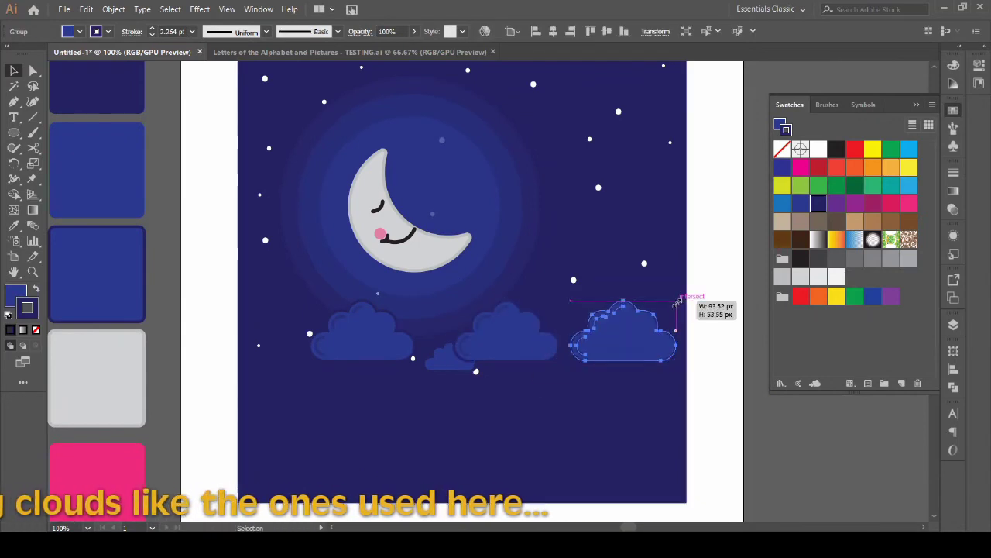
left_click(449, 357)
mouse_move(449, 356)
left_mouse_down()
mouse_move(299, 356)
mouse_move(266, 325)
mouse_move(310, 341)
mouse_move(294, 361)
left_mouse_up()
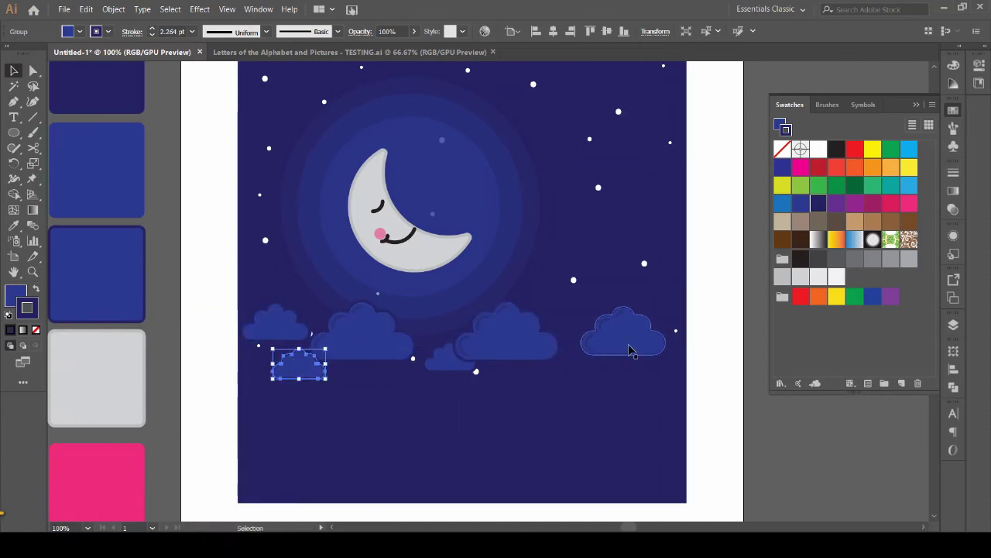
left_click_drag(563, 325, 564, 325)
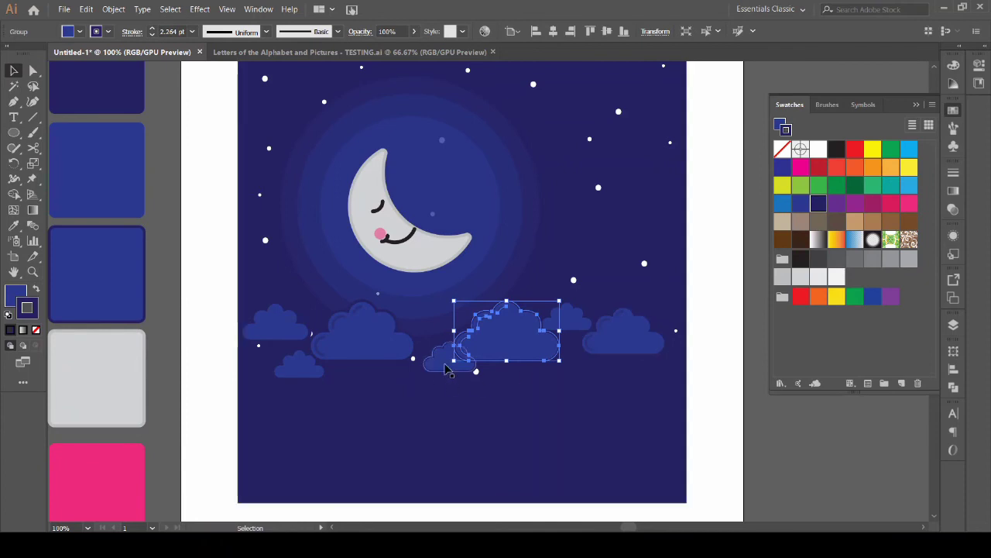
left_click_drag(447, 369, 619, 394)
left_click(616, 395)
scroll(464, 308, "up", 1)
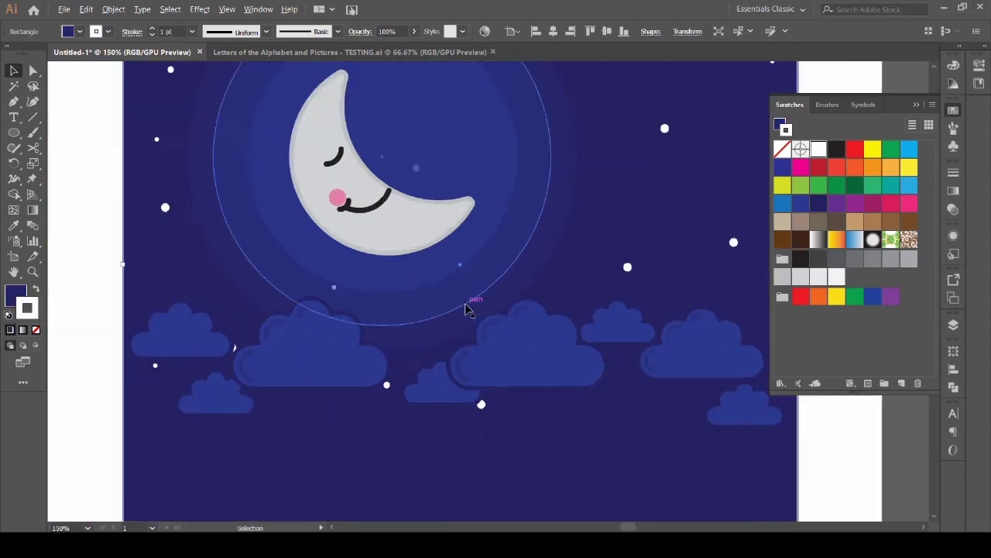
left_click_drag(464, 308, 437, 338)
scroll(523, 344, "down", 1)
left_click_drag(523, 344, 543, 354)
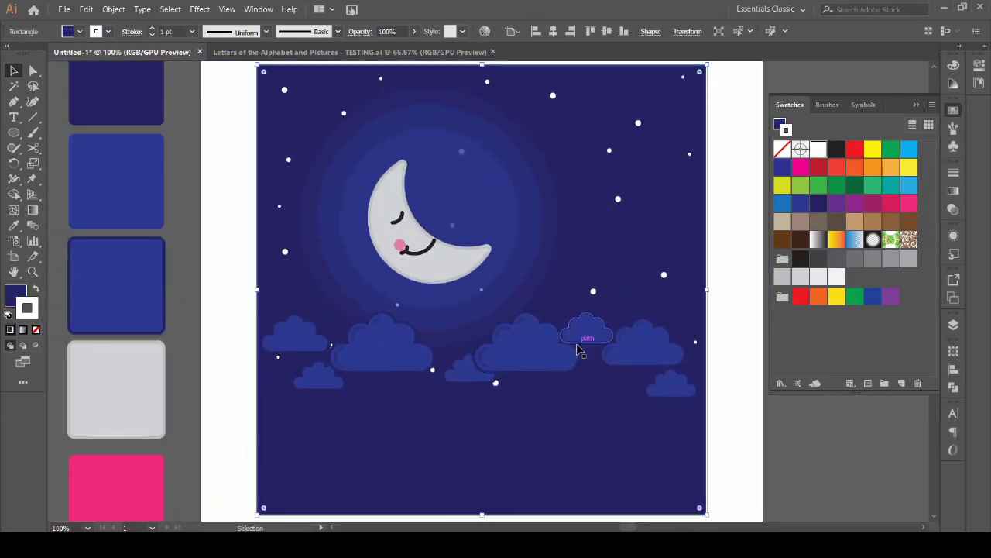
Step: Type the title NIGHT and move it near the bottom centre of the poster
left_click(13, 117)
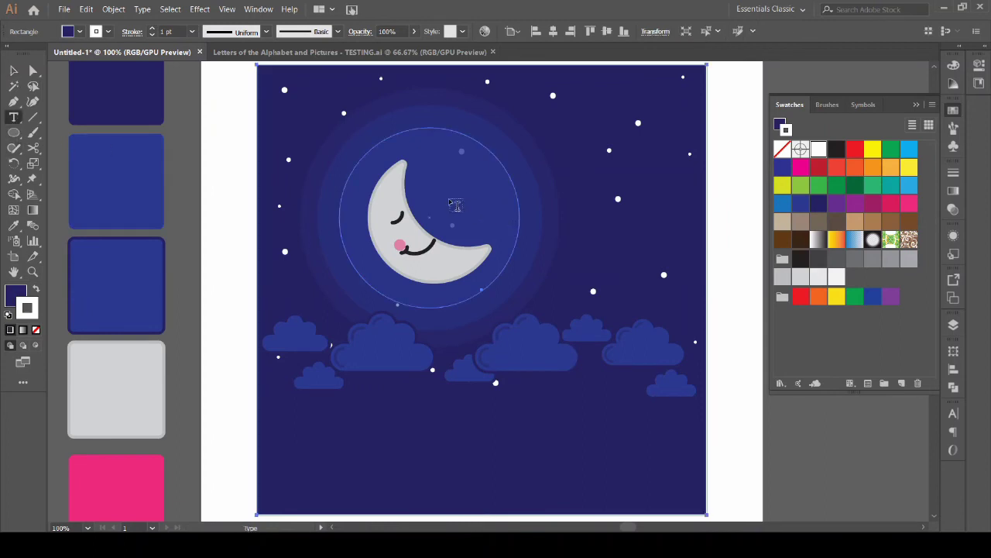
left_click(442, 190)
type("NIGHT")
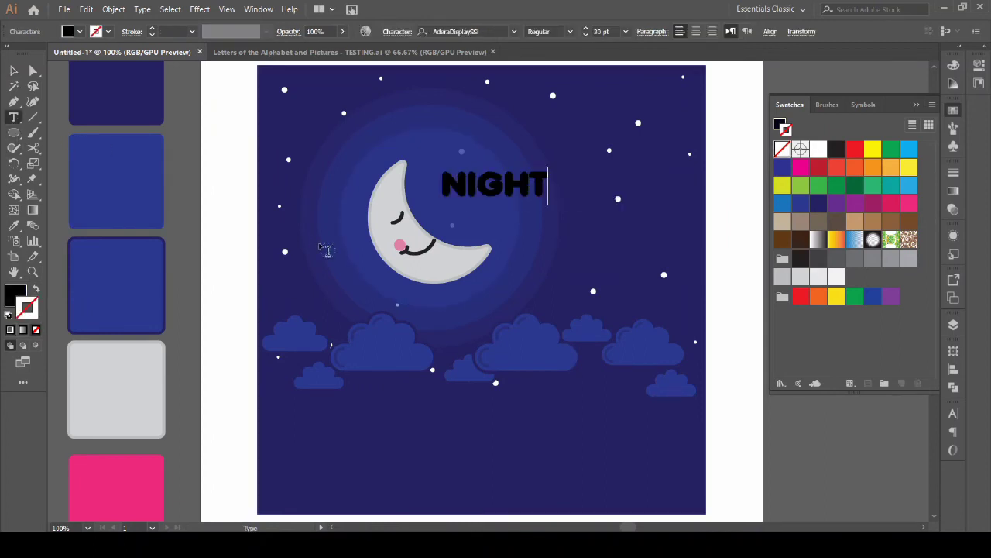
left_click_drag(502, 187, 482, 458)
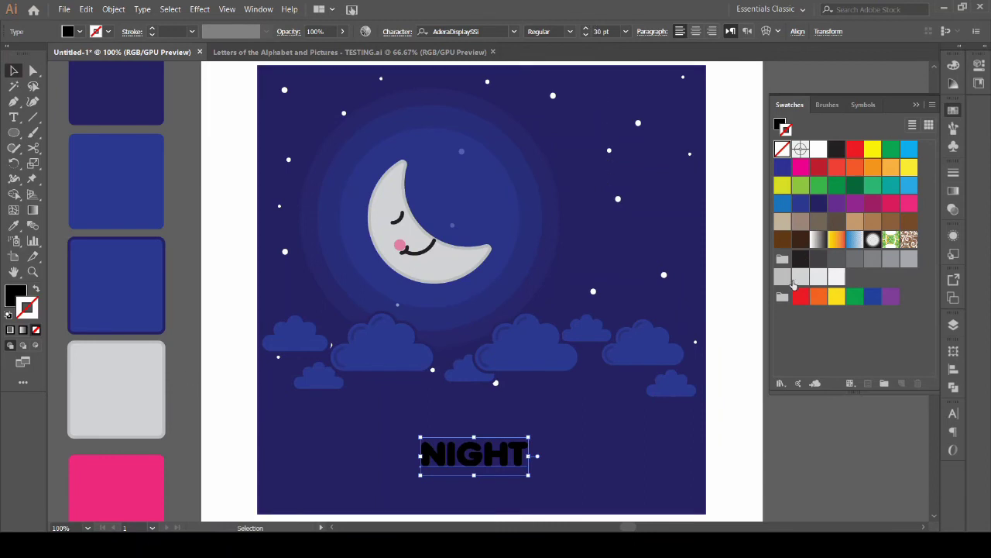
Step: Make the NIGHT text white using the white swatch
left_click(836, 278)
key("ctrl+z")
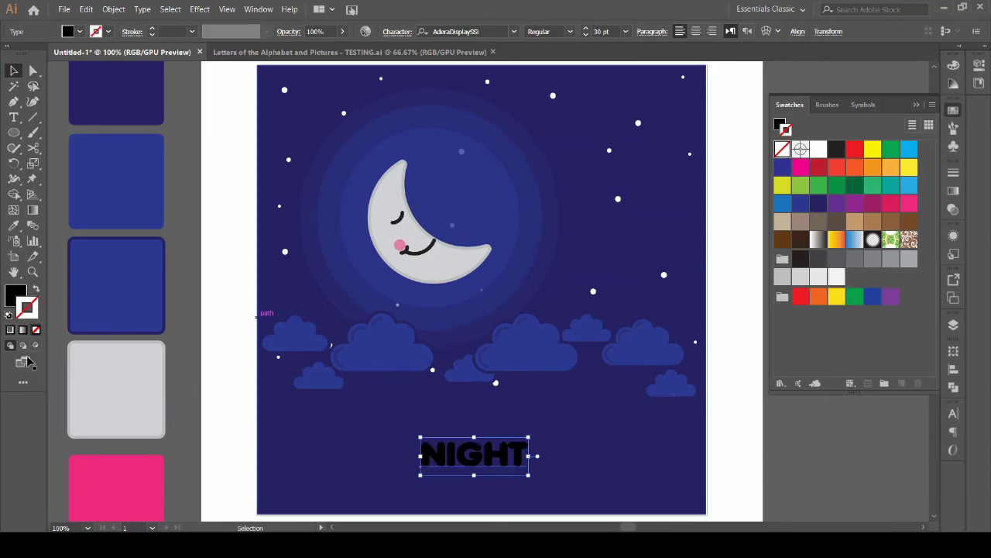
left_click(12, 292)
left_click(954, 110)
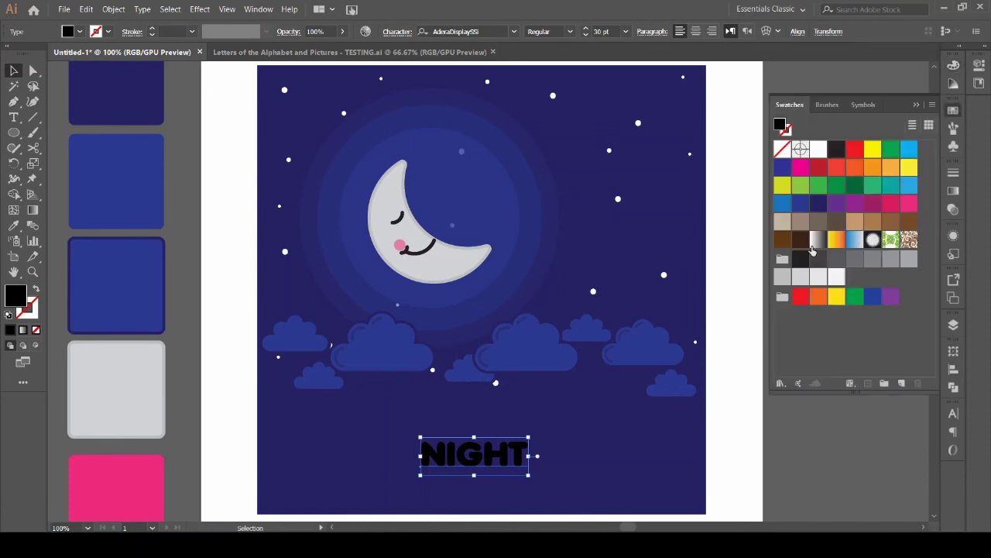
left_click(837, 279)
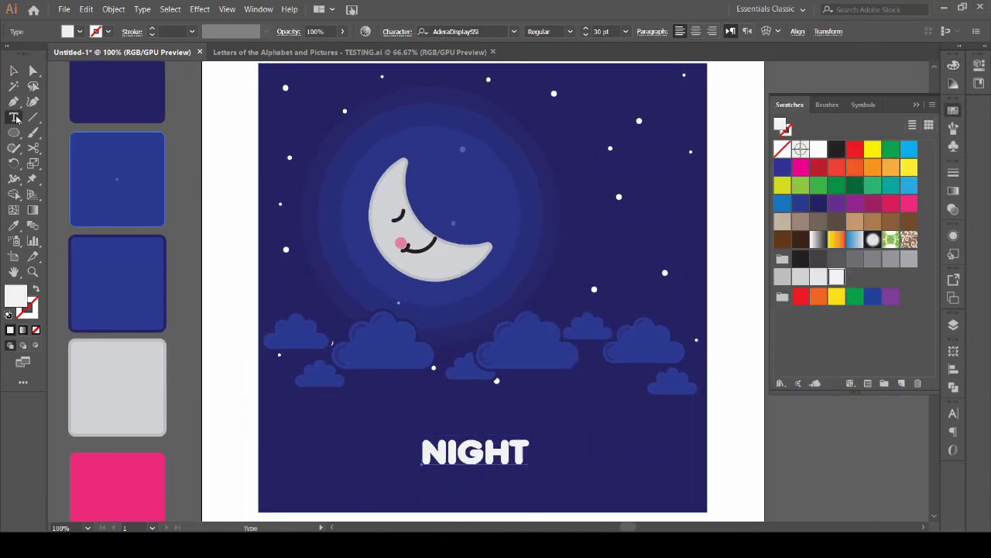
left_click(449, 193)
Step: Type 'Z Z Z' beside the moon, enlarge the later Zs, then shrink and tilt it counter-clockwise
type("Z Z")
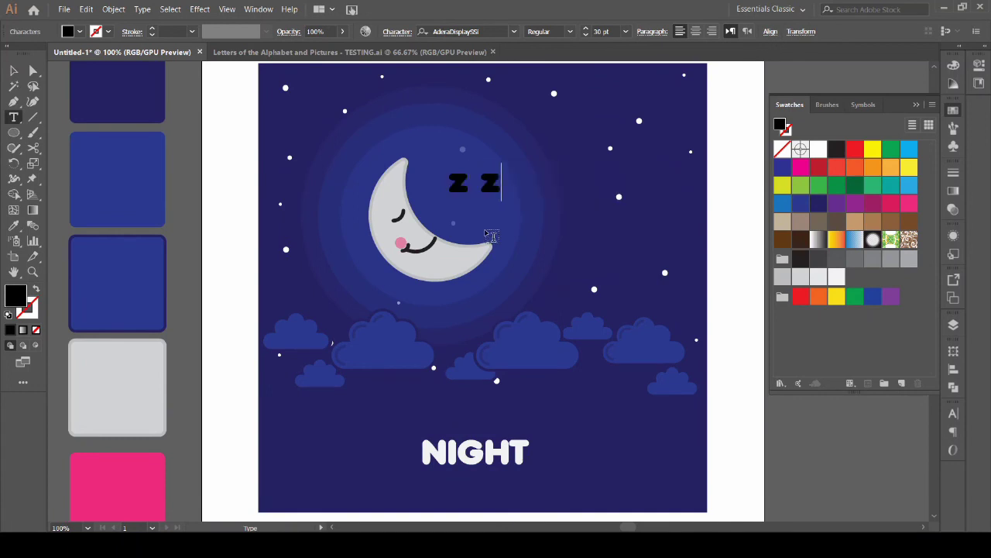
type(" Z")
double_click(490, 182)
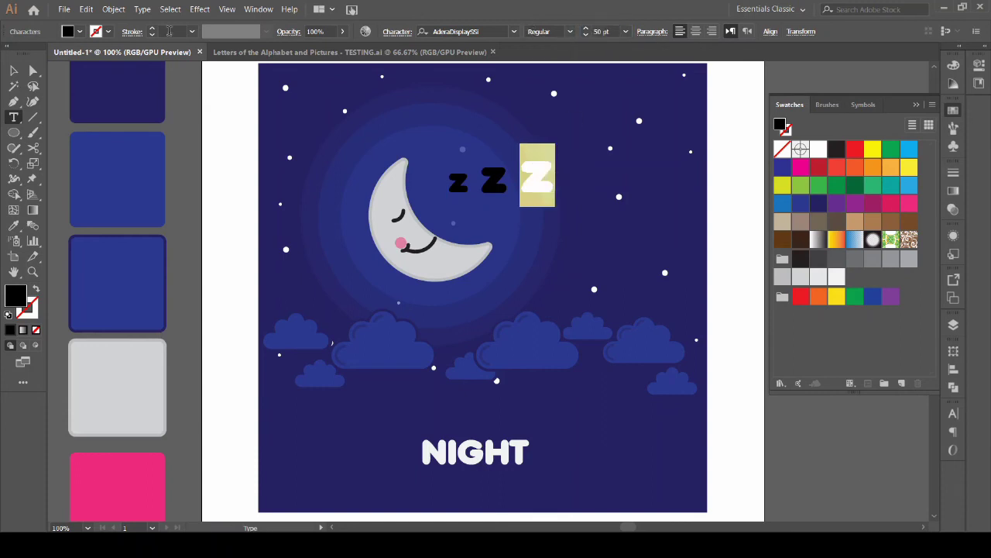
key("Escape")
left_click_drag(553, 146, 511, 165)
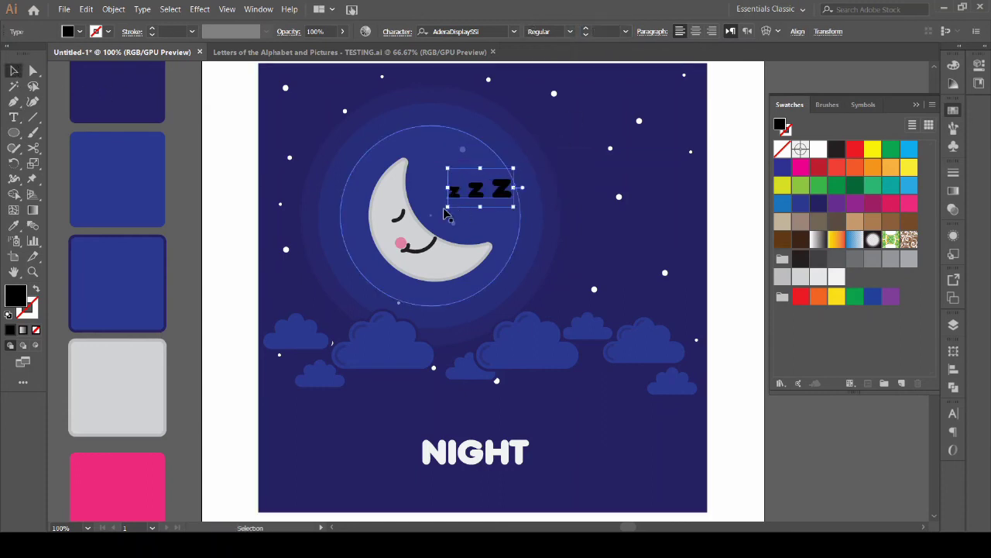
scroll(442, 178, "up", 2, "alt")
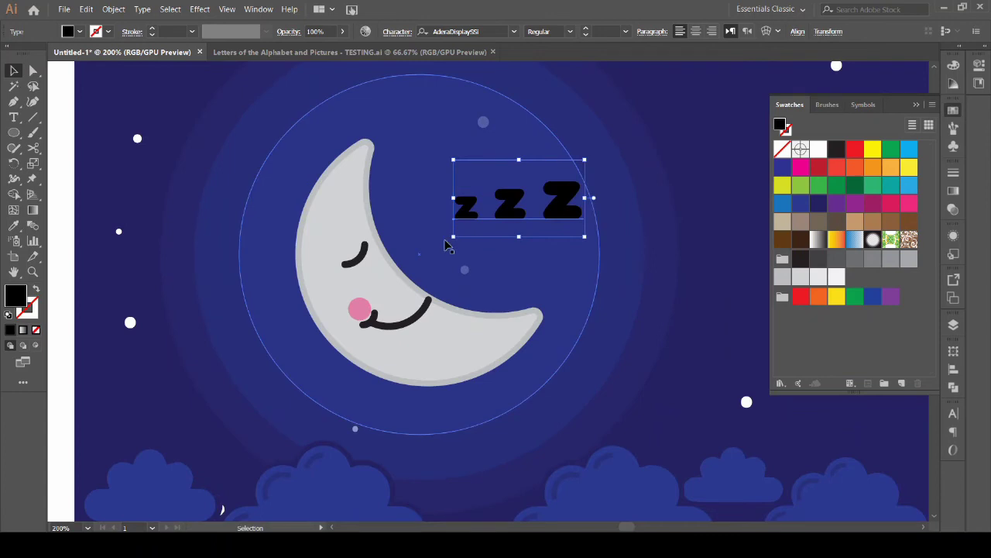
mouse_move(448, 238)
left_mouse_down()
mouse_move(479, 236)
mouse_move(457, 258)
left_mouse_up()
scroll(542, 225, "down", 1, "alt")
scroll(542, 225, "down", 2, "alt")
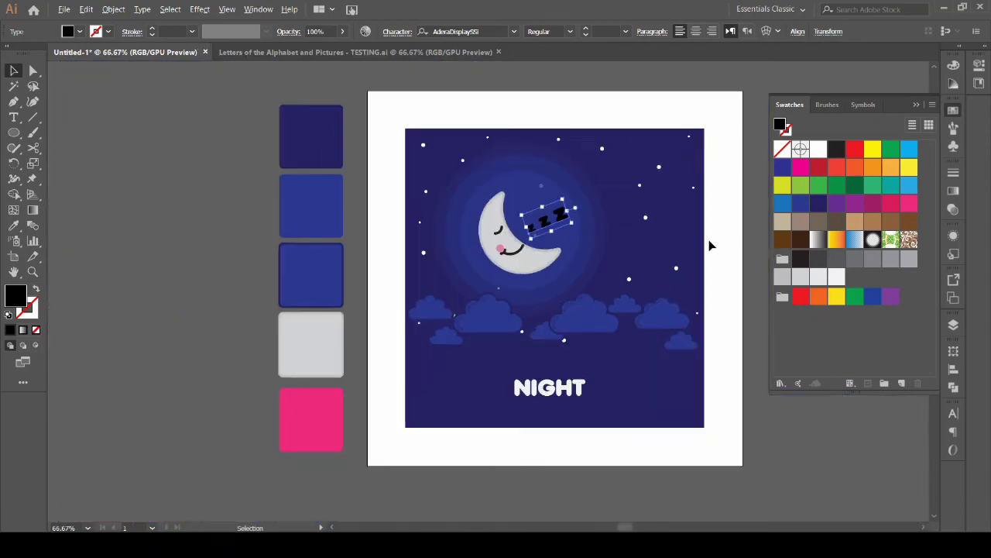
left_click_drag(708, 246, 664, 262)
Step: Delete the five colour-sample squares left of the artboard and hide the Swatches panel
left_click(163, 234)
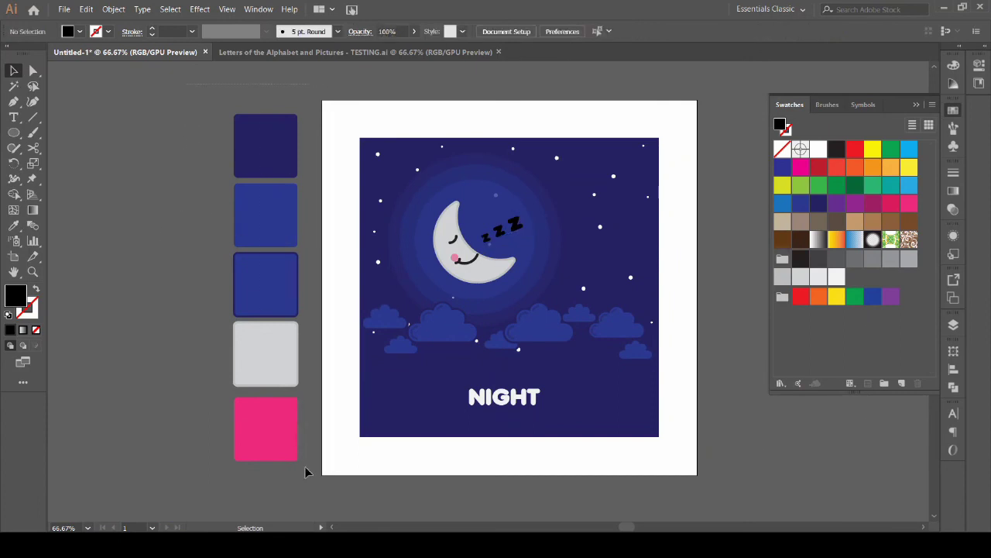
left_click_drag(304, 471, 231, 112)
key("Delete")
left_click(916, 104)
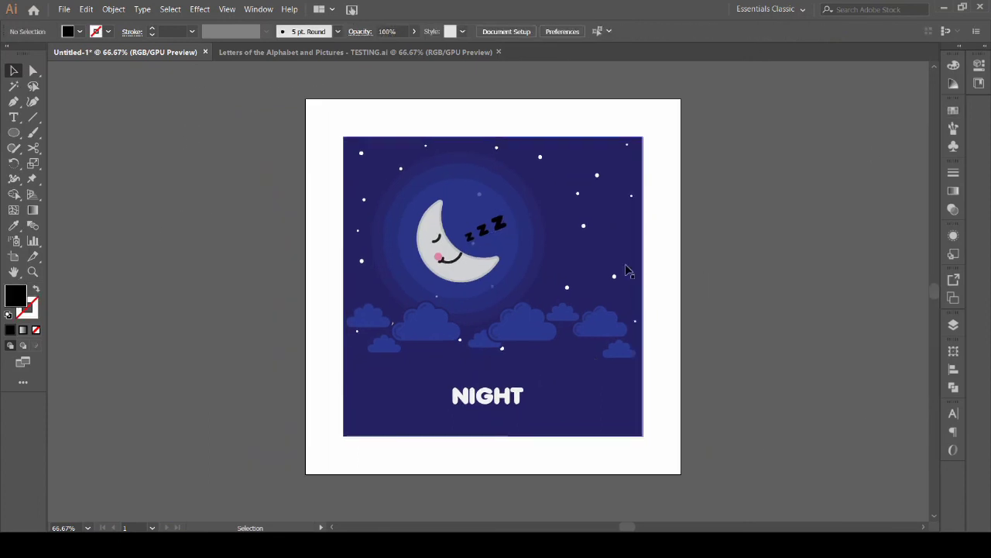